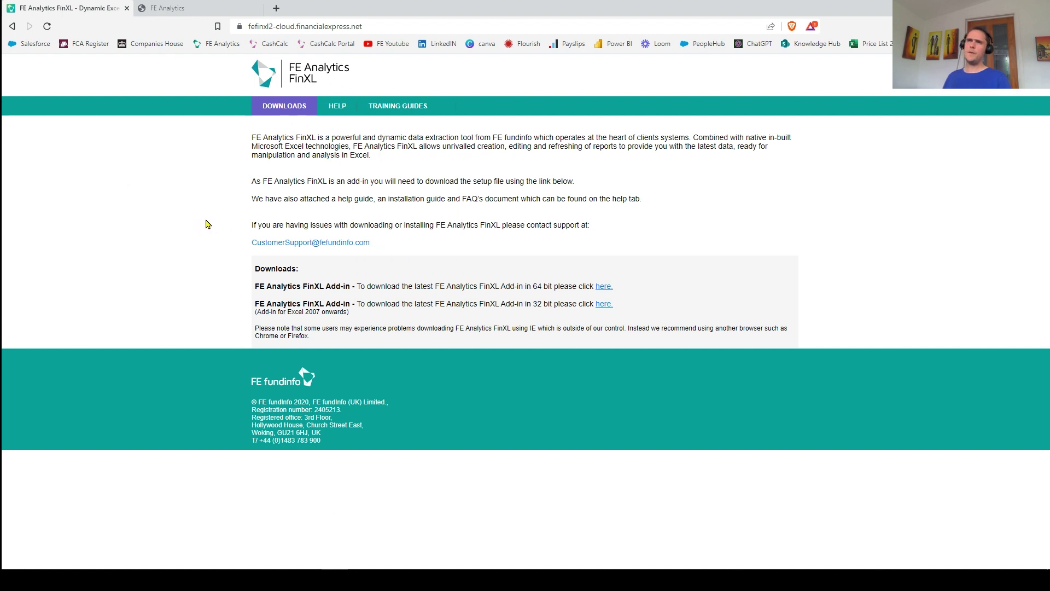
# Examine the FinXL download page's web address and its 64 bit and 32 bit add-in download options.
pyautogui.moveTo(369, 26); pyautogui.dragTo(246, 26)
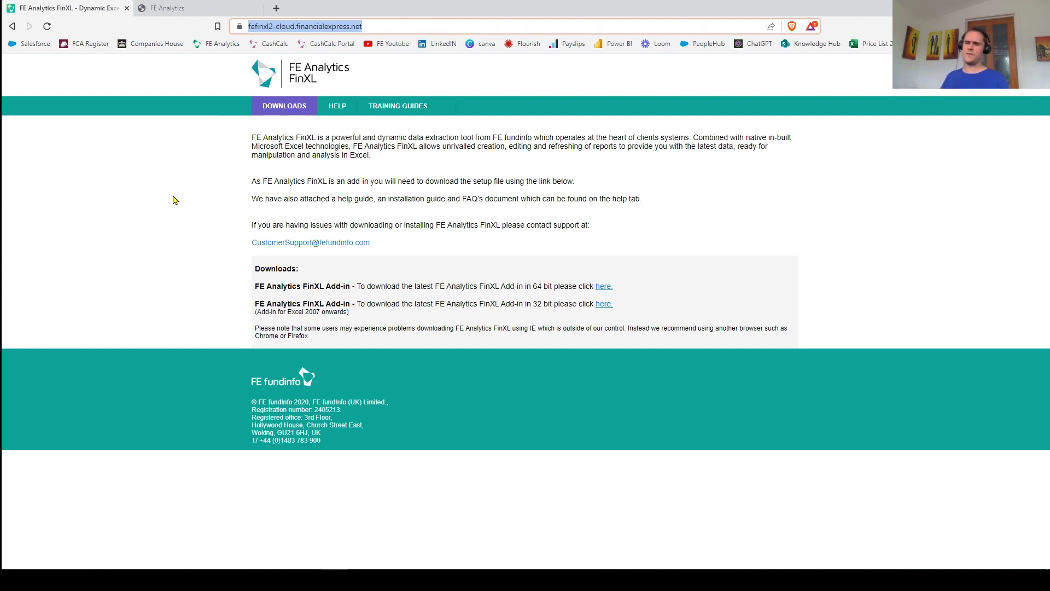
pyautogui.moveTo(259, 285); pyautogui.dragTo(601, 290)
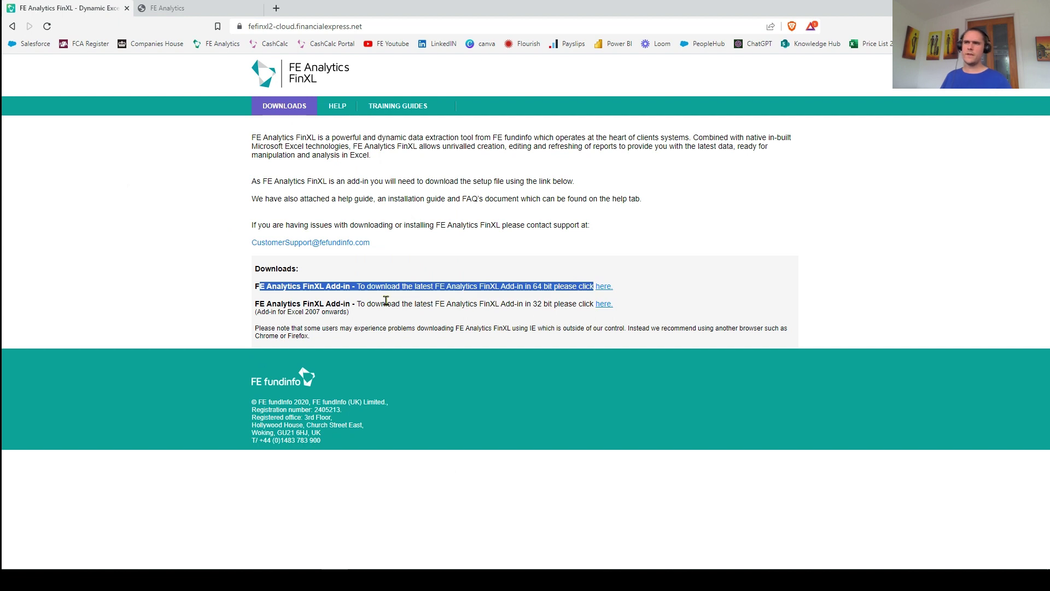
pyautogui.moveTo(386, 300); pyautogui.dragTo(571, 304)
pyautogui.click(571, 304)
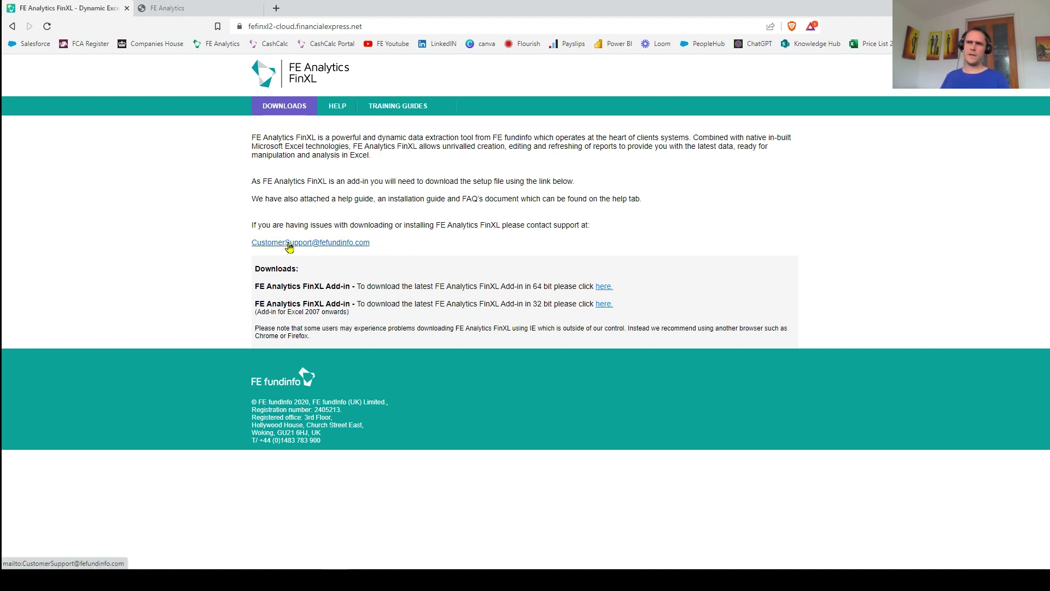
# Open the FinXL help page and review its help documents, including the Installation Guide and FAQs.
pyautogui.click(339, 105)
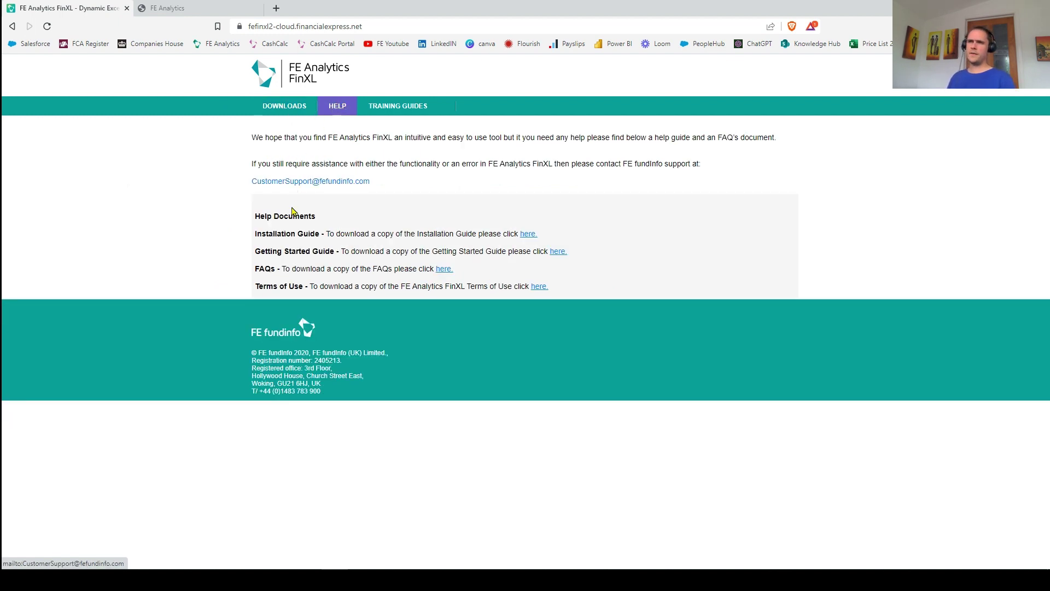
pyautogui.moveTo(256, 233); pyautogui.dragTo(322, 234)
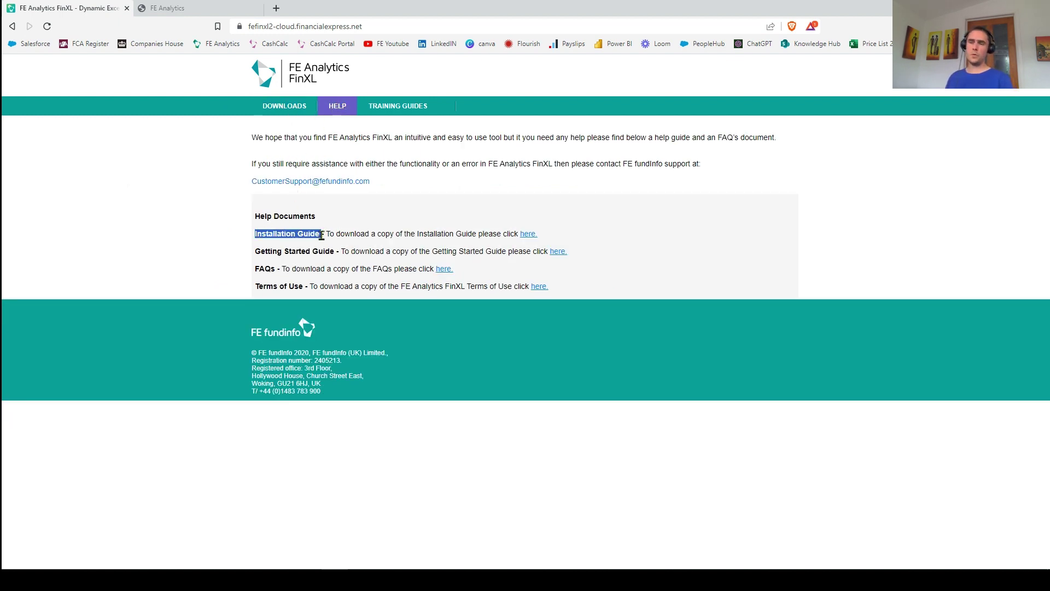
pyautogui.doubleClick(259, 269)
pyautogui.click(288, 231)
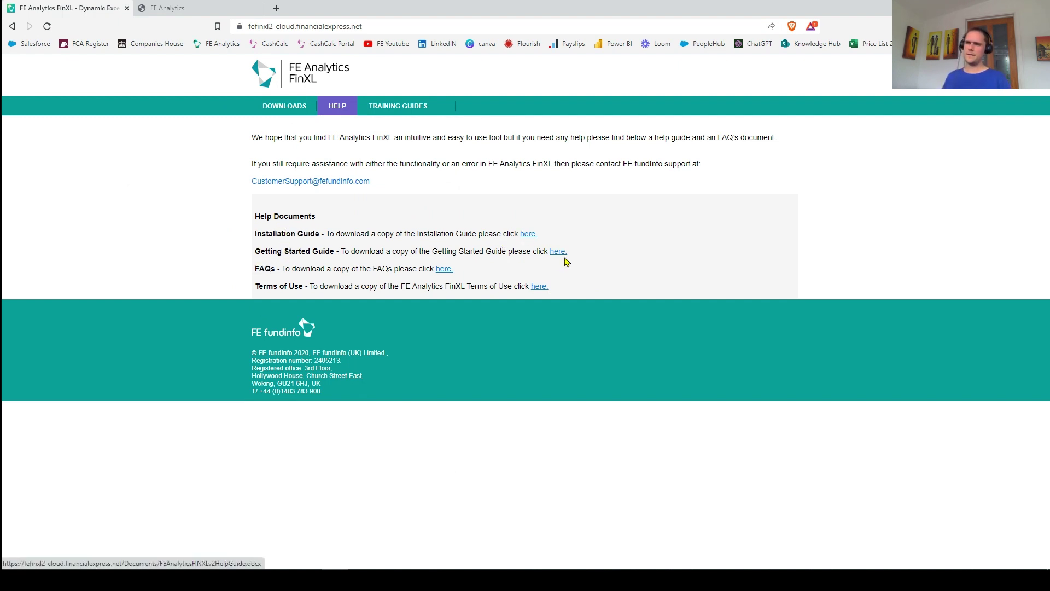
pyautogui.moveTo(395, 108)
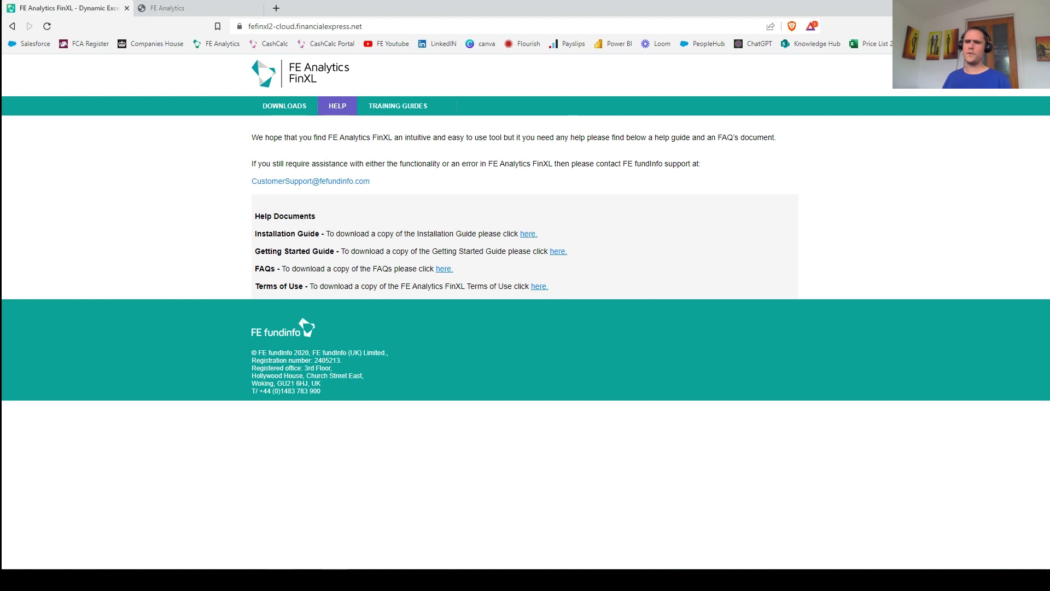
# Switch to Excel and log in to the FinXL add-in with the saved account e-mail and the account password.
pyautogui.click(292, 525)
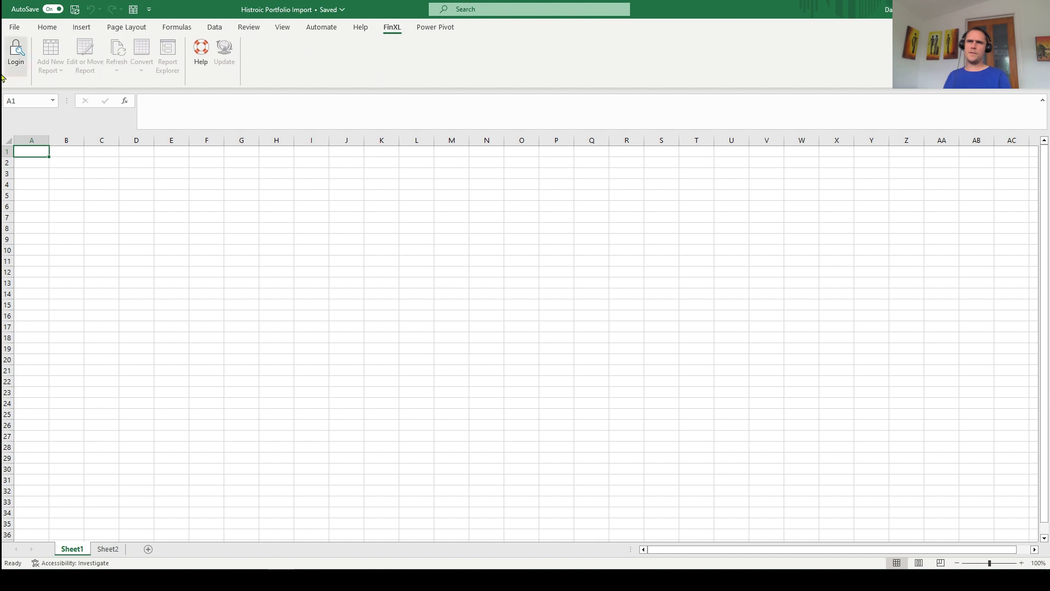
pyautogui.click(15, 58)
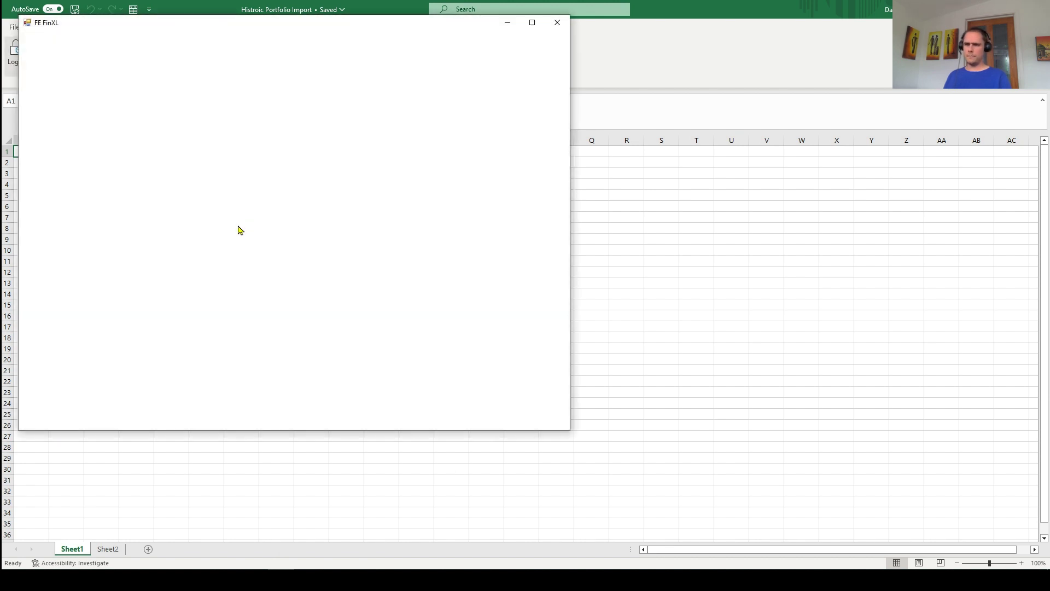
pyautogui.click(238, 226)
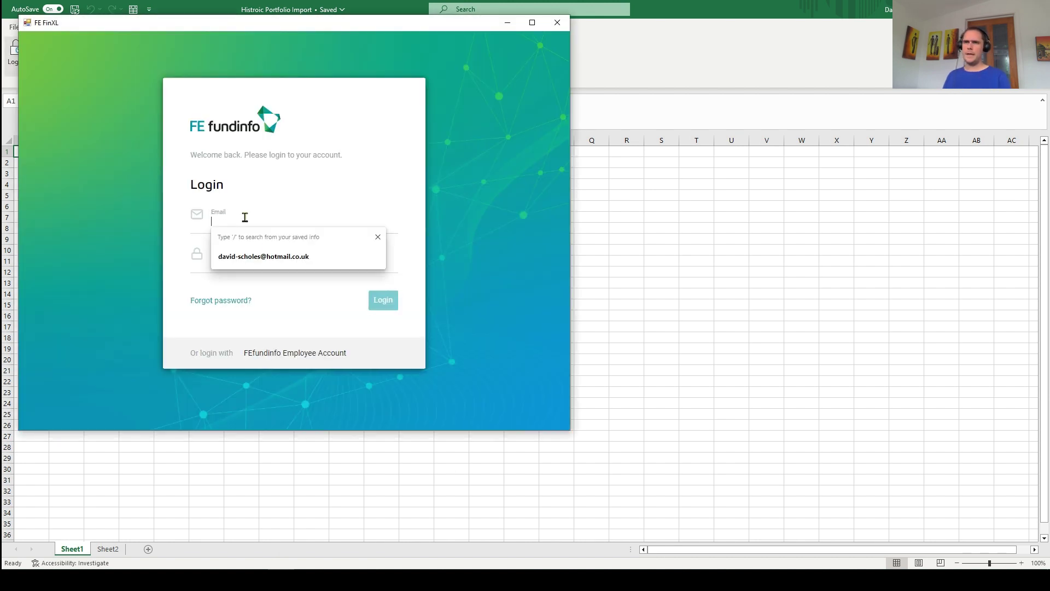
pyautogui.click(260, 265)
pyautogui.click(239, 262)
pyautogui.write('••••••••••')
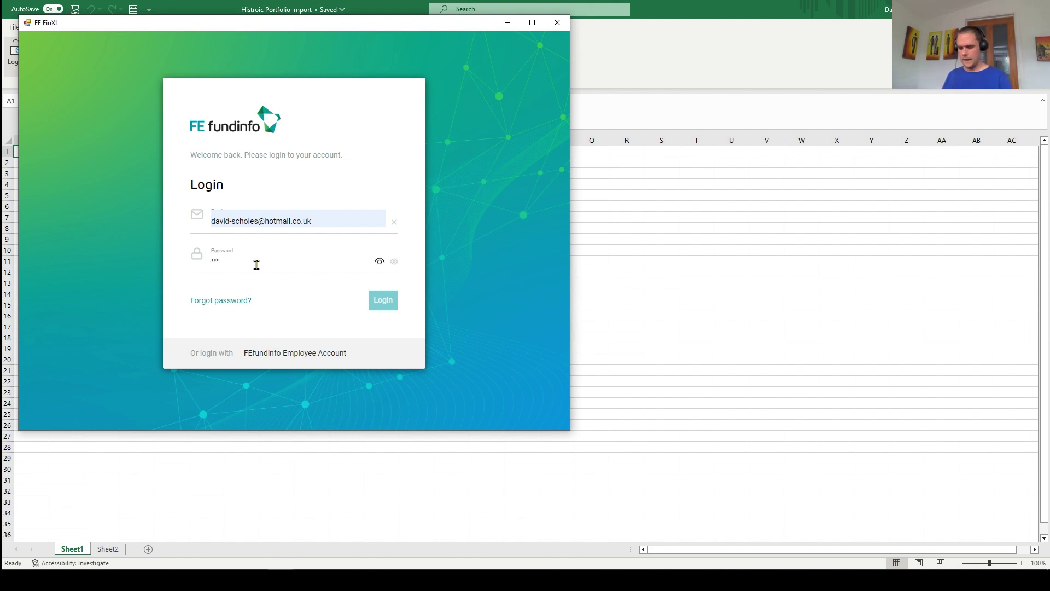
pyautogui.press('Return')
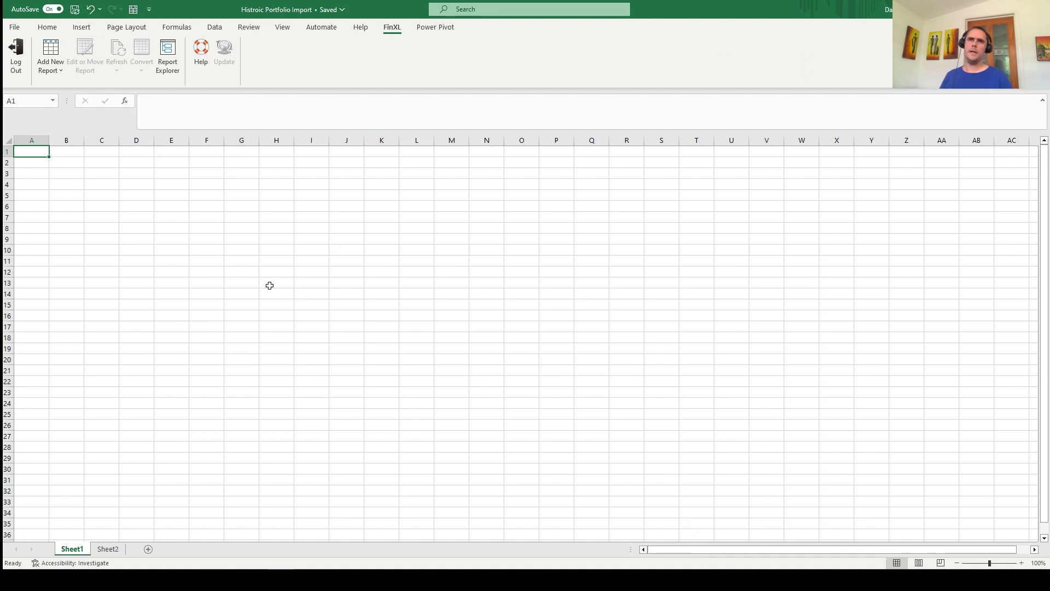
# Review the FinXL report types available to add, including the choices offered for cell A1.
pyautogui.click(54, 68)
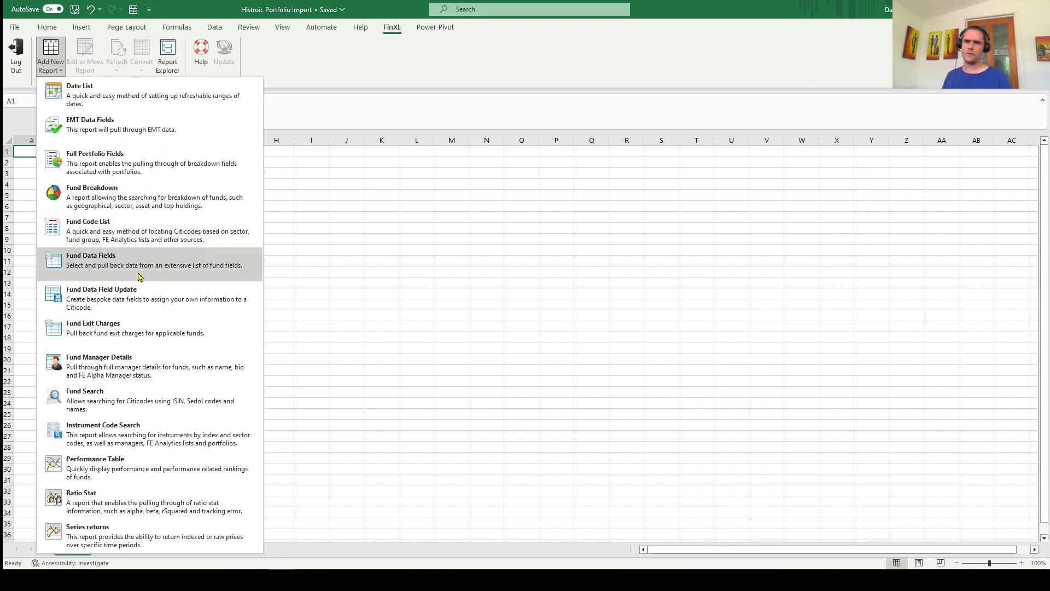
pyautogui.click(344, 238)
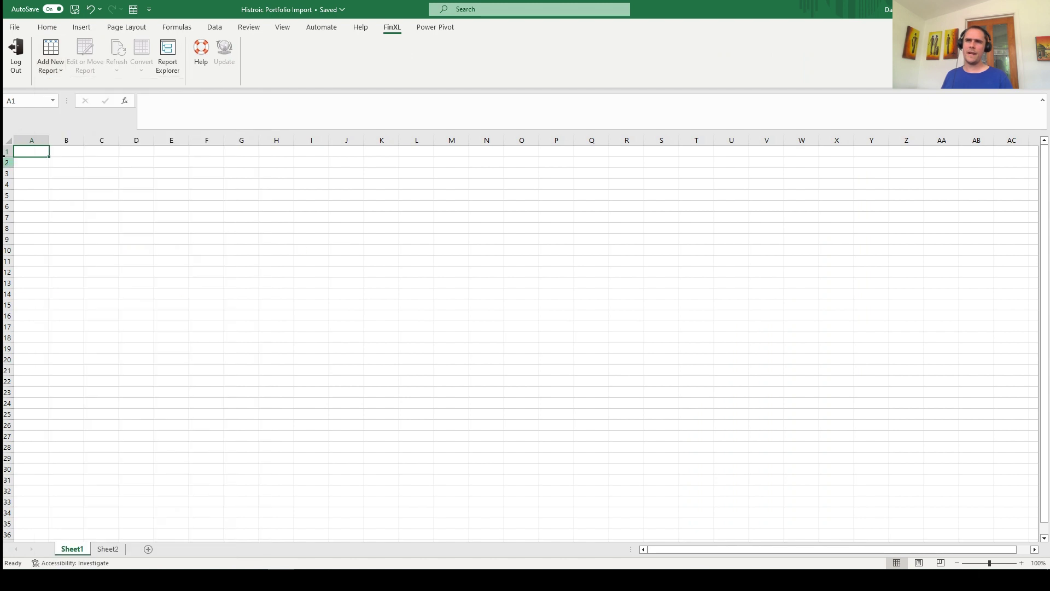
pyautogui.rightClick(30, 153)
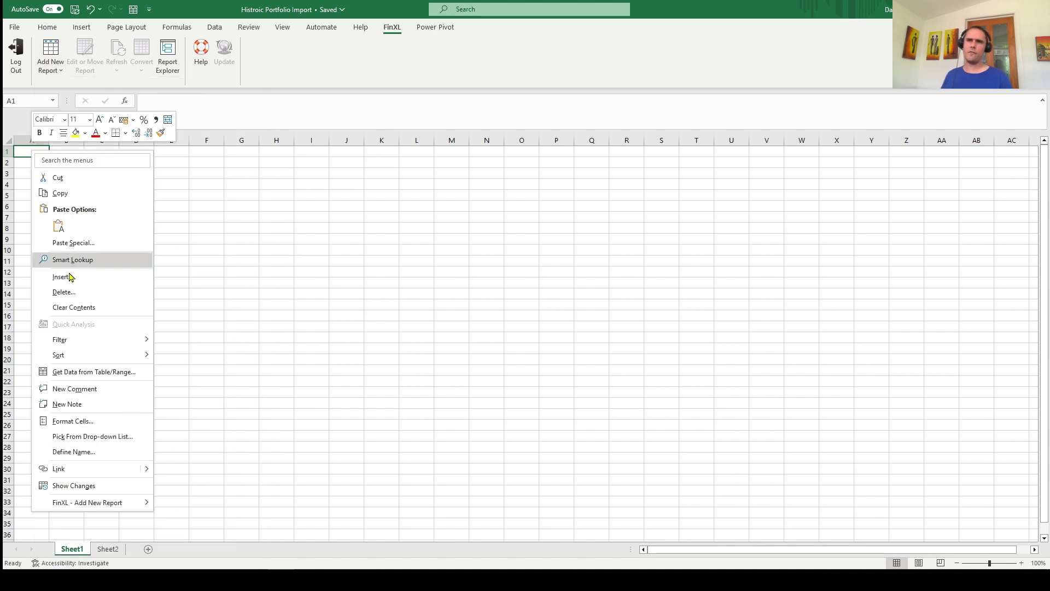
pyautogui.moveTo(73, 509)
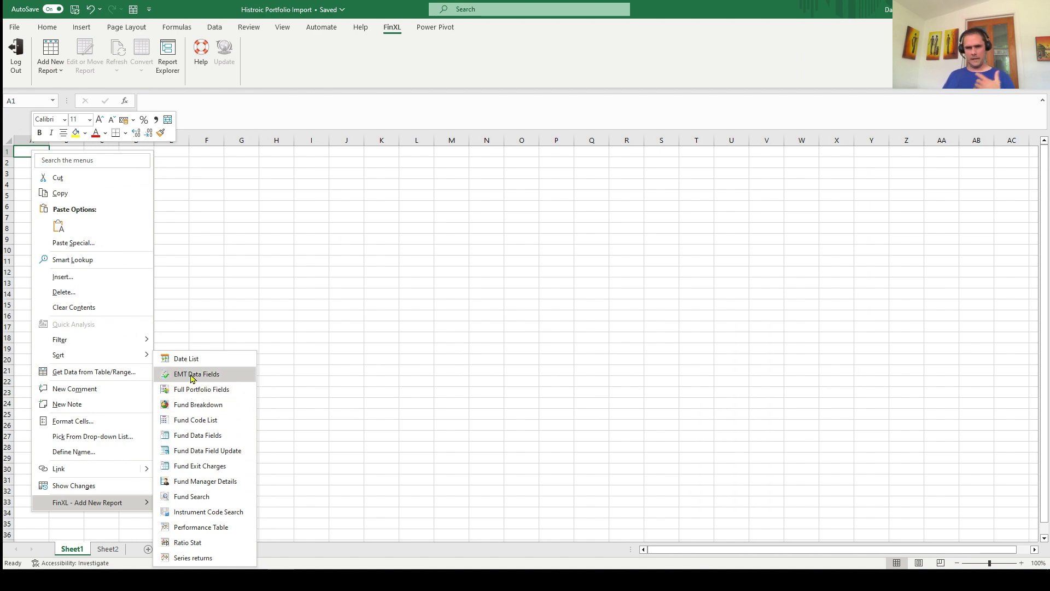
# Add a Fund Code List report at cell A1 of Sheet1 and check its report name and origin.
pyautogui.click(47, 65)
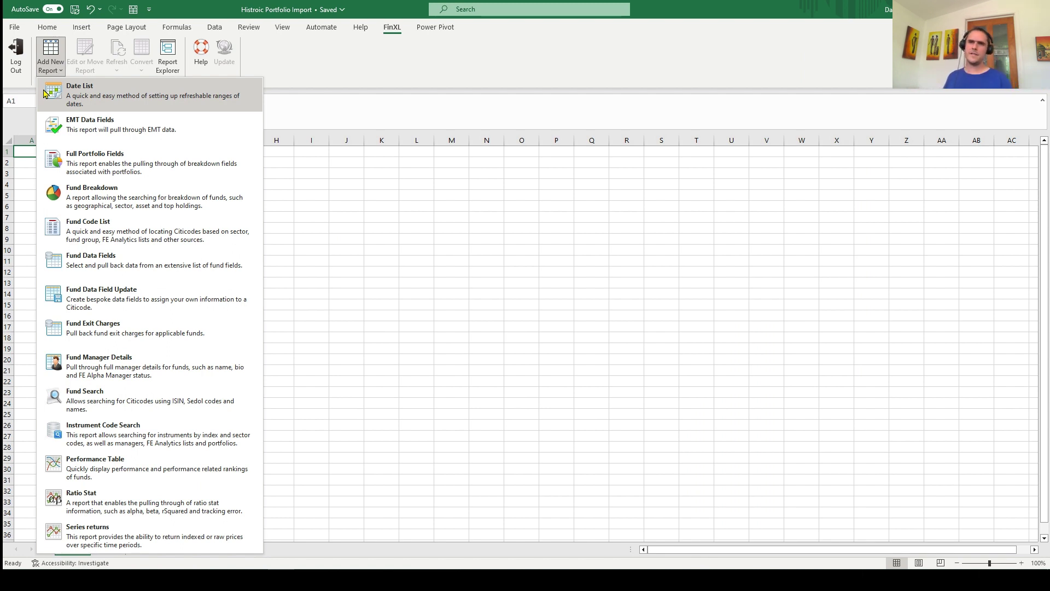
pyautogui.click(107, 233)
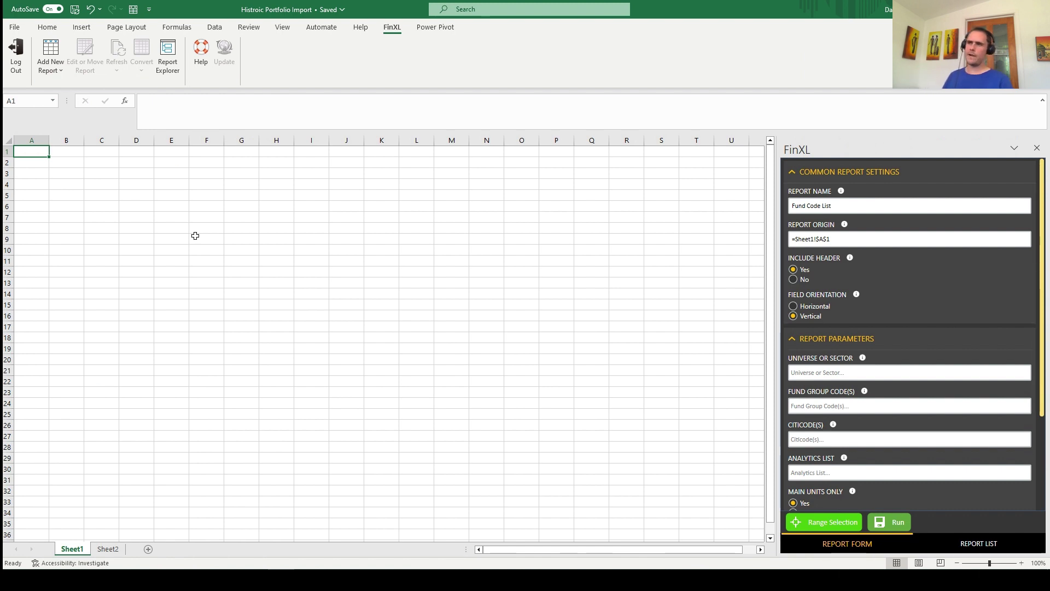
pyautogui.click(854, 233)
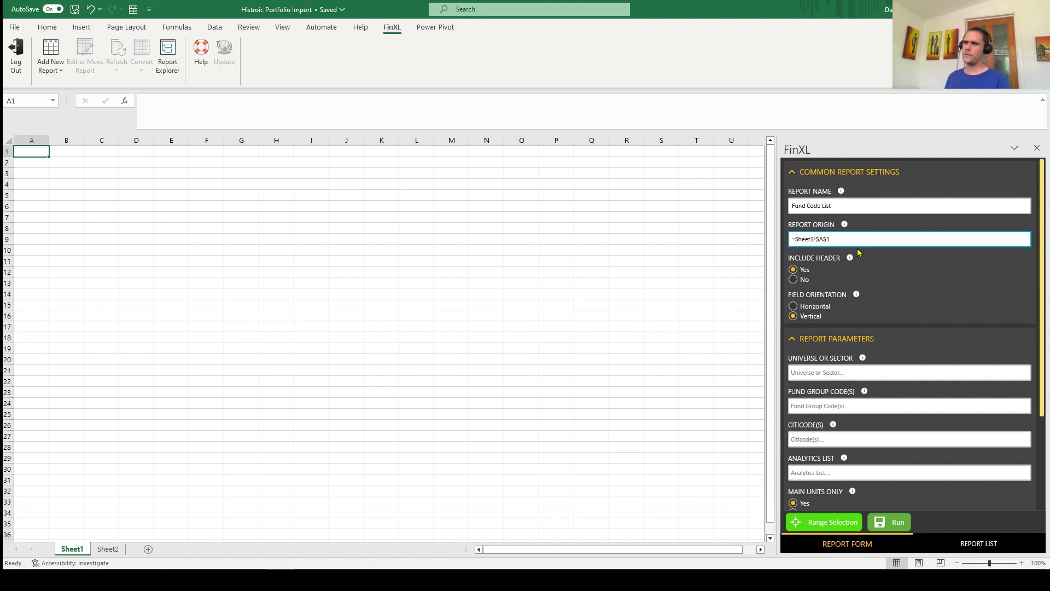
pyautogui.moveTo(838, 207); pyautogui.dragTo(790, 206)
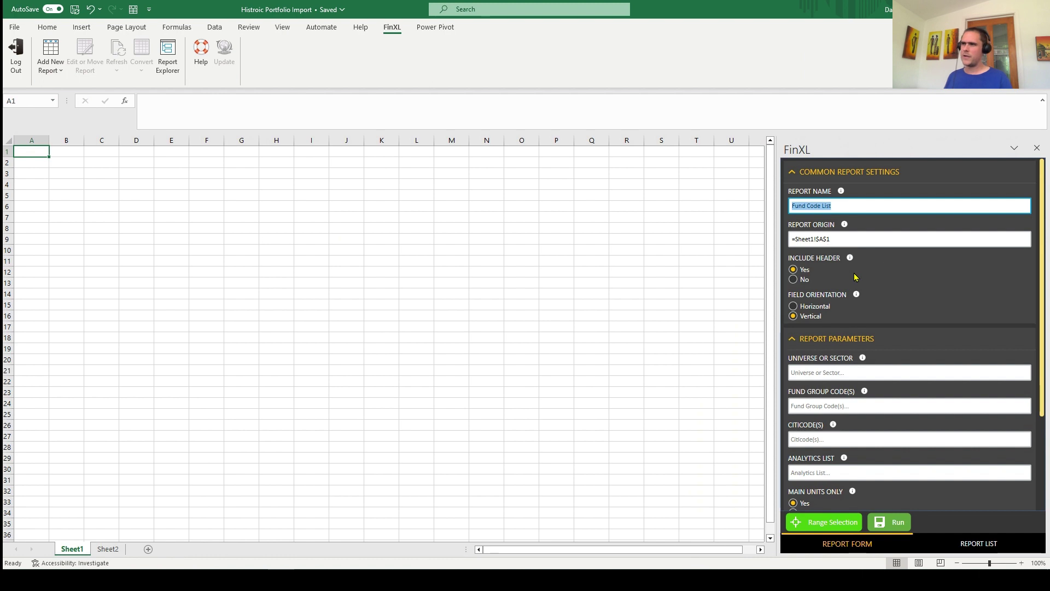
pyautogui.click(822, 241)
pyautogui.doubleClick(823, 241)
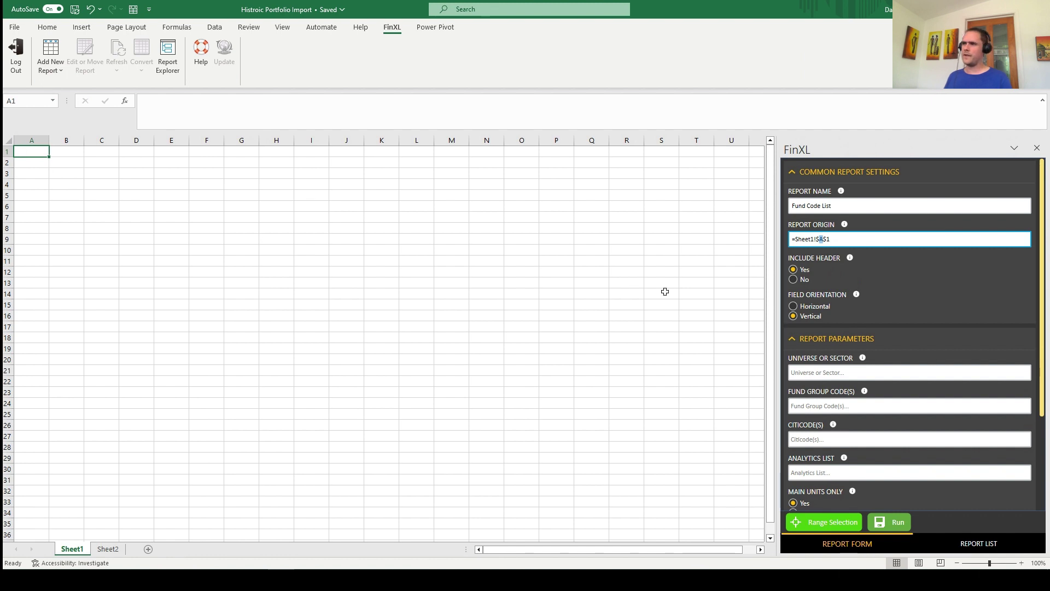
pyautogui.click(809, 241)
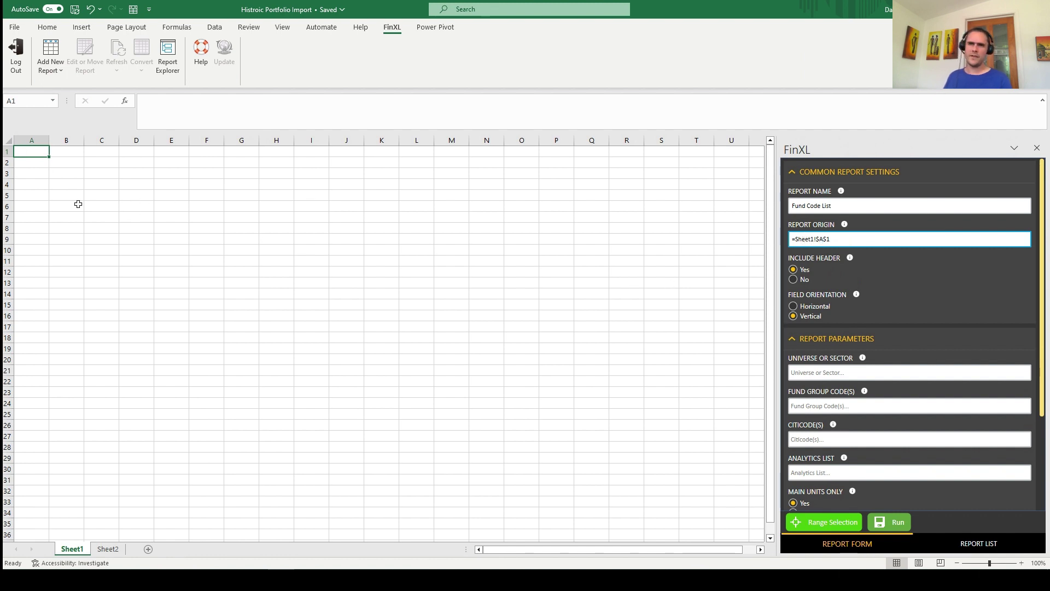
# Set the report's universe or sector to UT Mixed Investment 40-85% Shares (U:BAL.X).
pyautogui.scroll(-1, 891, 272)
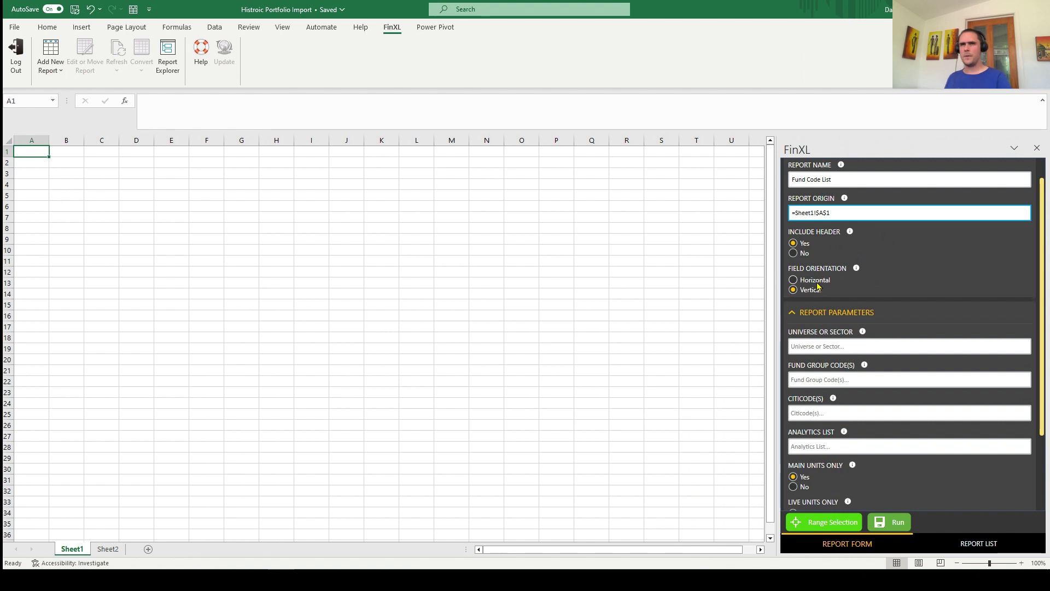
pyautogui.scroll(-1, 898, 288)
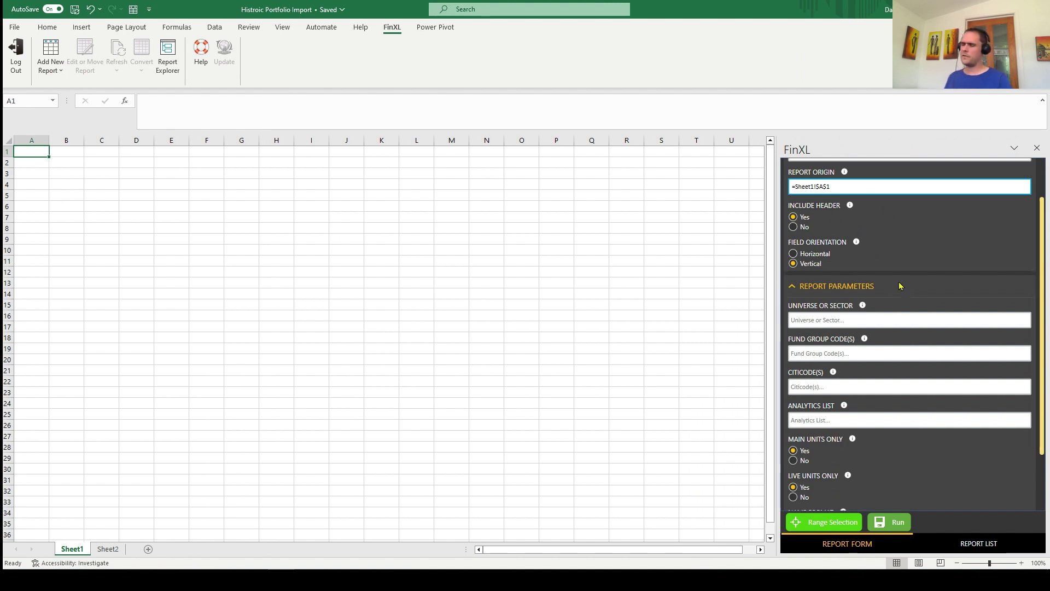
pyautogui.click(837, 323)
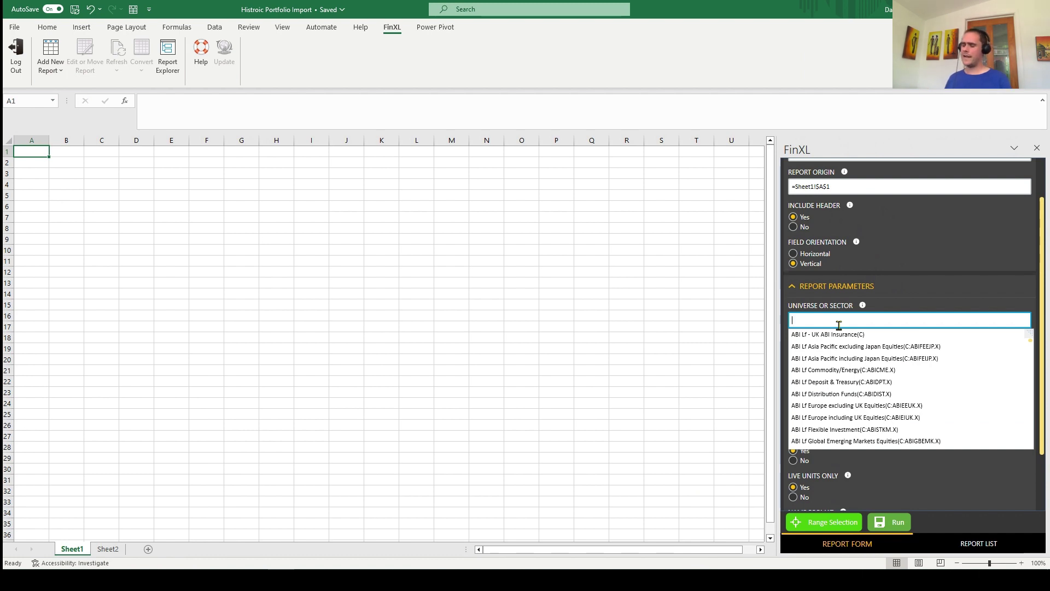
pyautogui.write('ut')
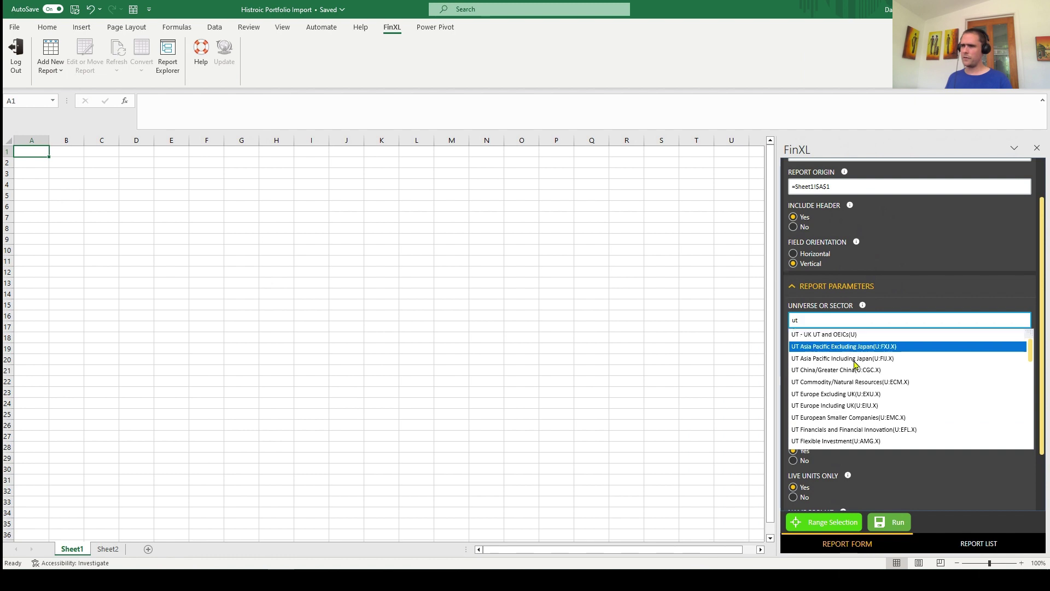
pyautogui.scroll(-8, 861, 369)
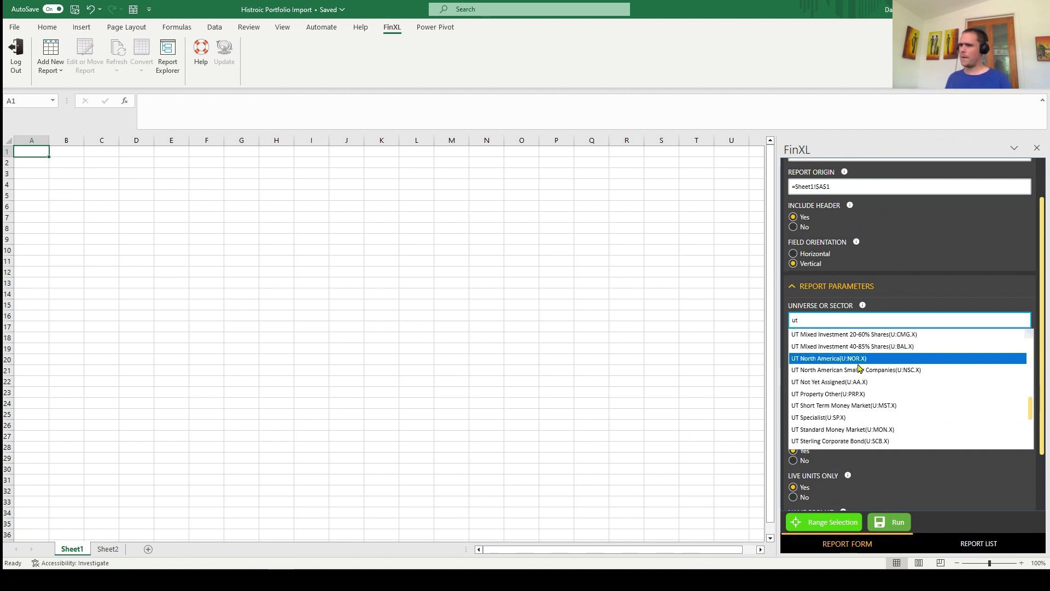
pyautogui.click(871, 346)
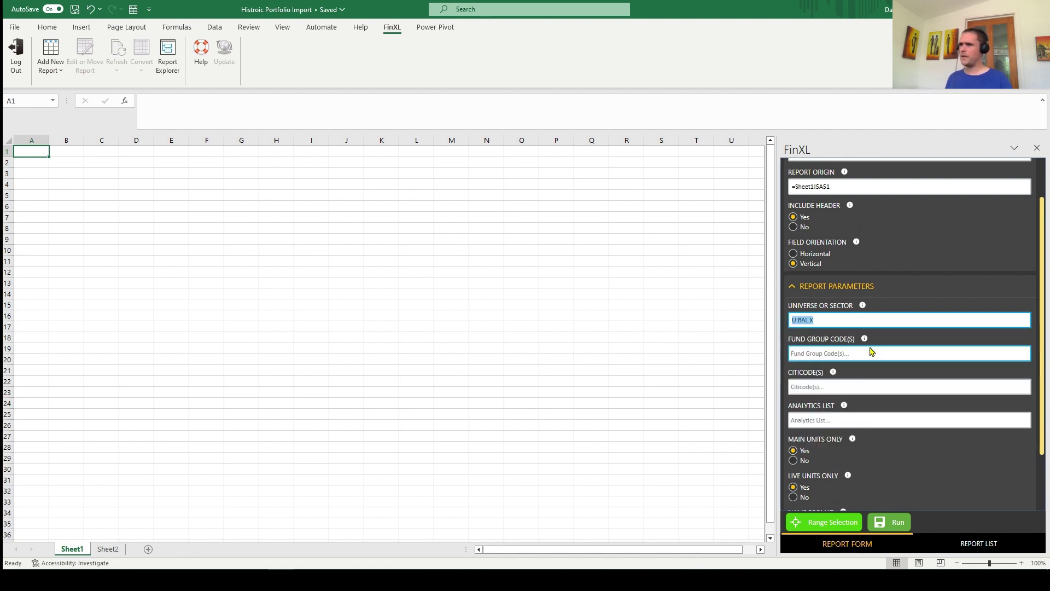
pyautogui.click(822, 320)
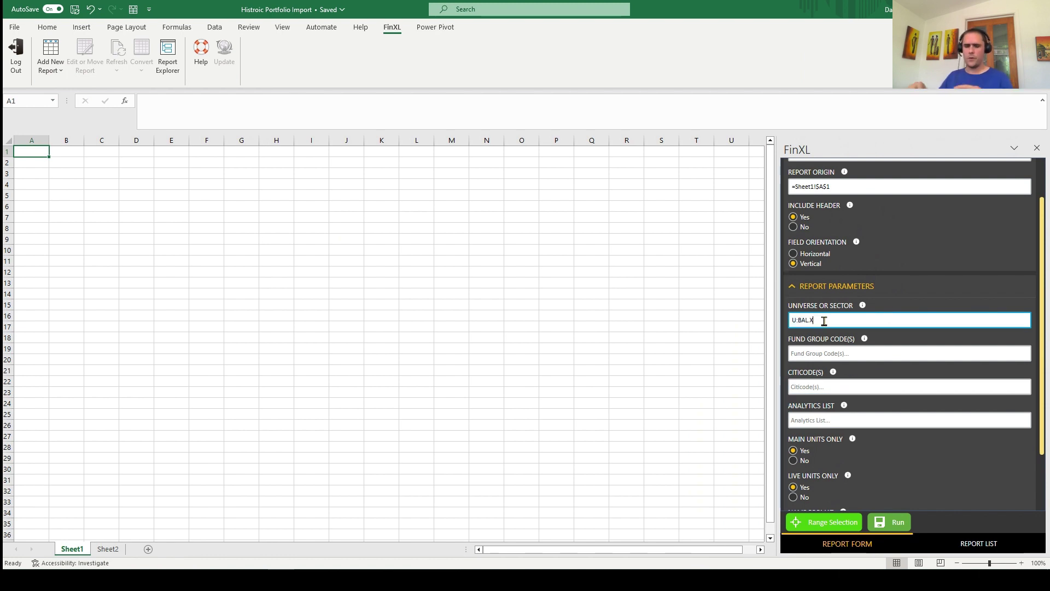
pyautogui.write(',')
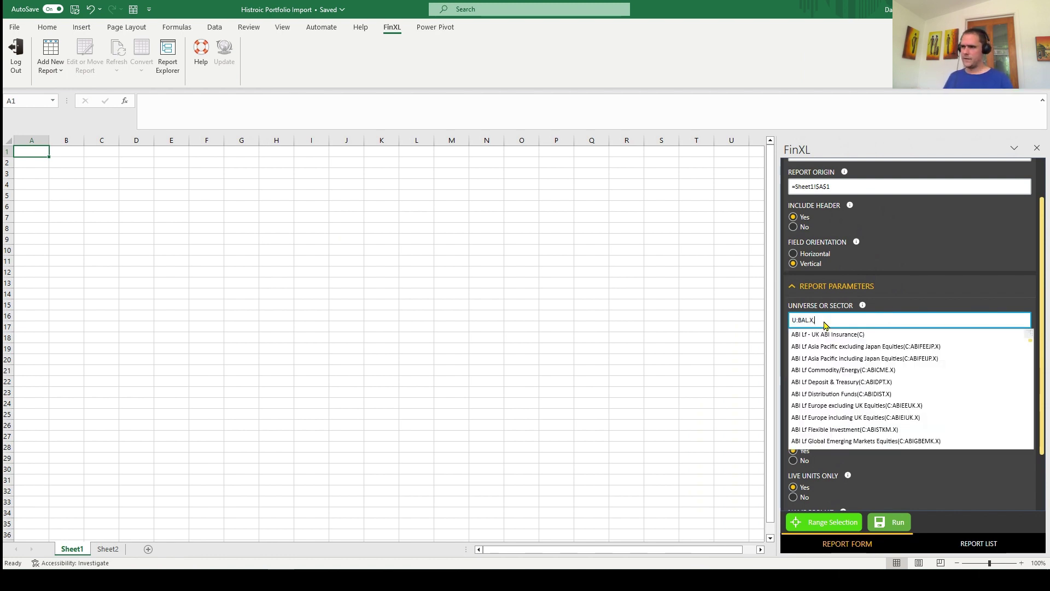
pyautogui.press('BackSpace')
pyautogui.click(899, 300)
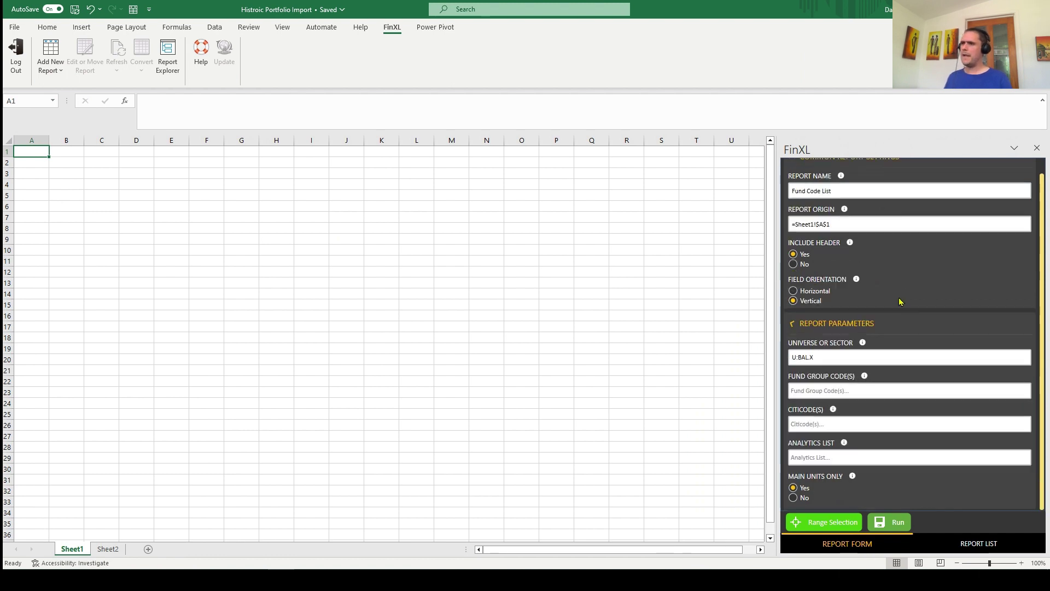
# Examine the saved lists offered for the Fund Code List report's Analytics List parameter.
pyautogui.click(874, 339)
pyautogui.scroll(-2, 874, 340)
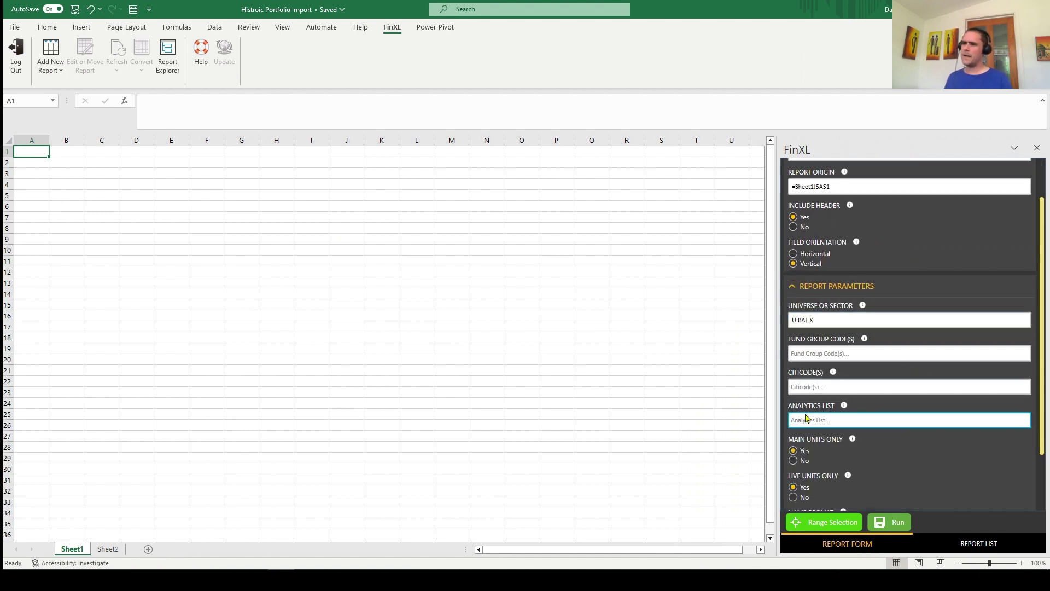
pyautogui.click(828, 420)
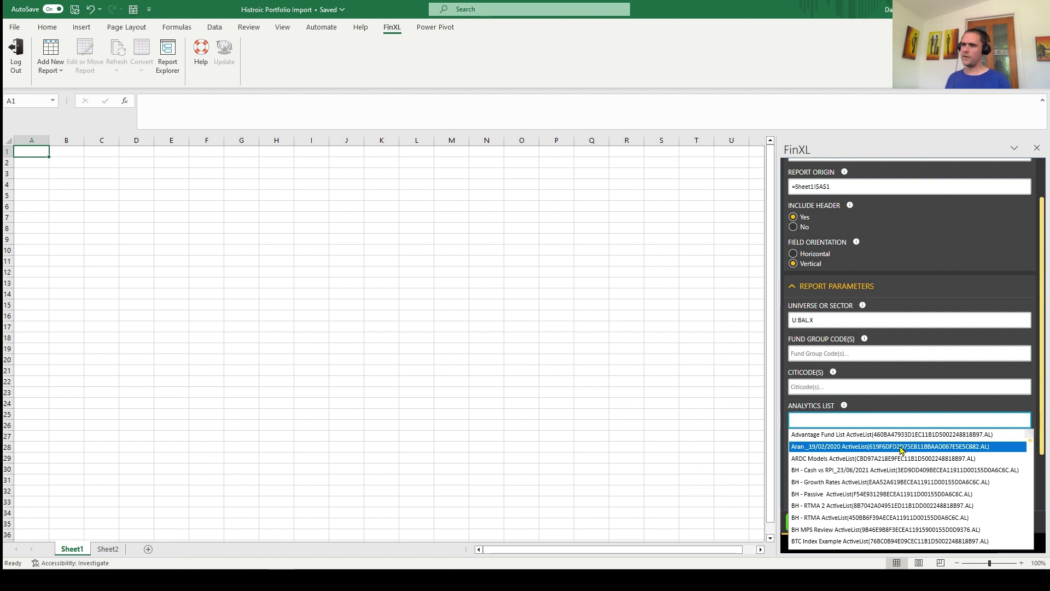
pyautogui.press('Down')
pyautogui.press('Down')
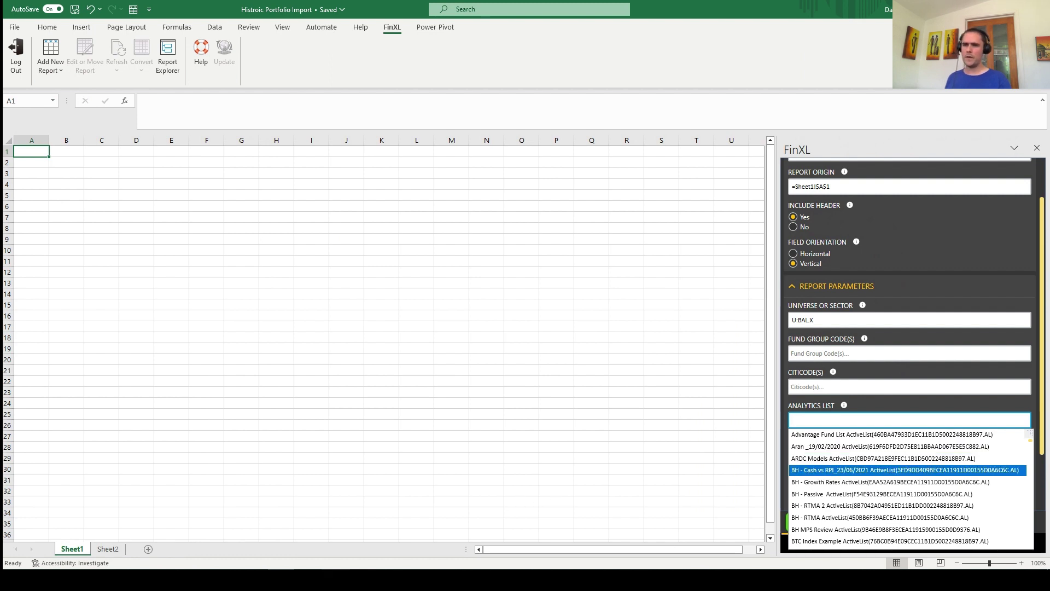
pyautogui.moveTo(334, 580)
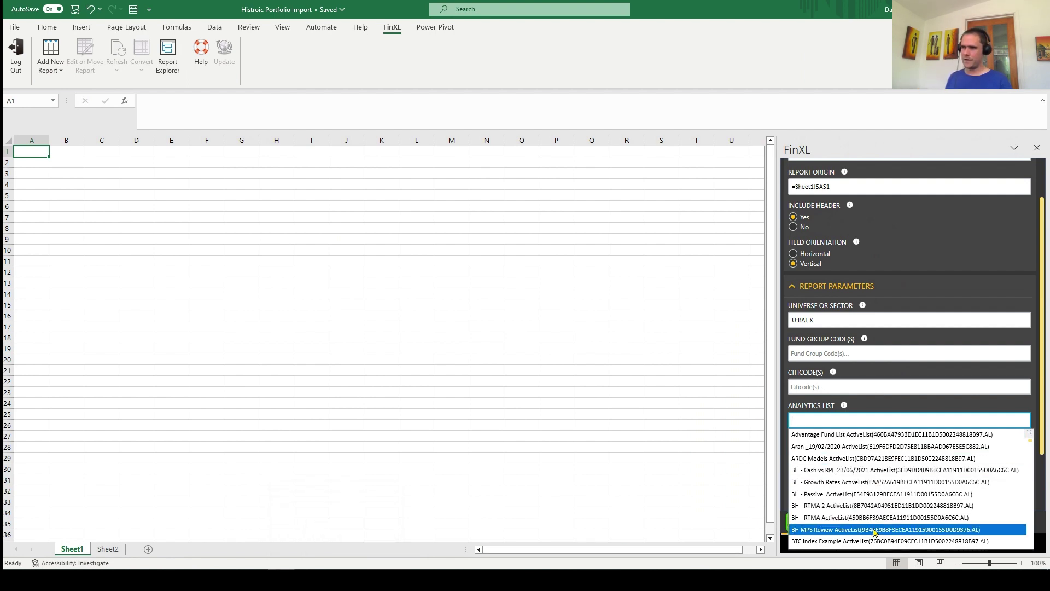
# Switch to FE Analytics, open the FEI Transact Risk Level 3 Long Term portfolio for editing, and inspect its ID in the Holding State details.
pyautogui.hotkey('alt', 'Tab')
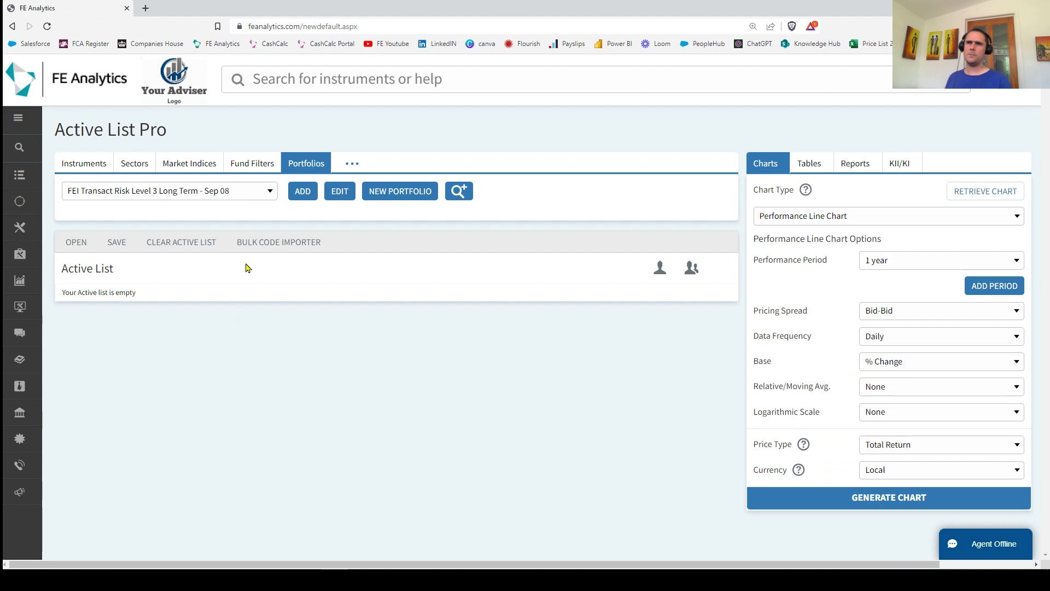
pyautogui.click(339, 191)
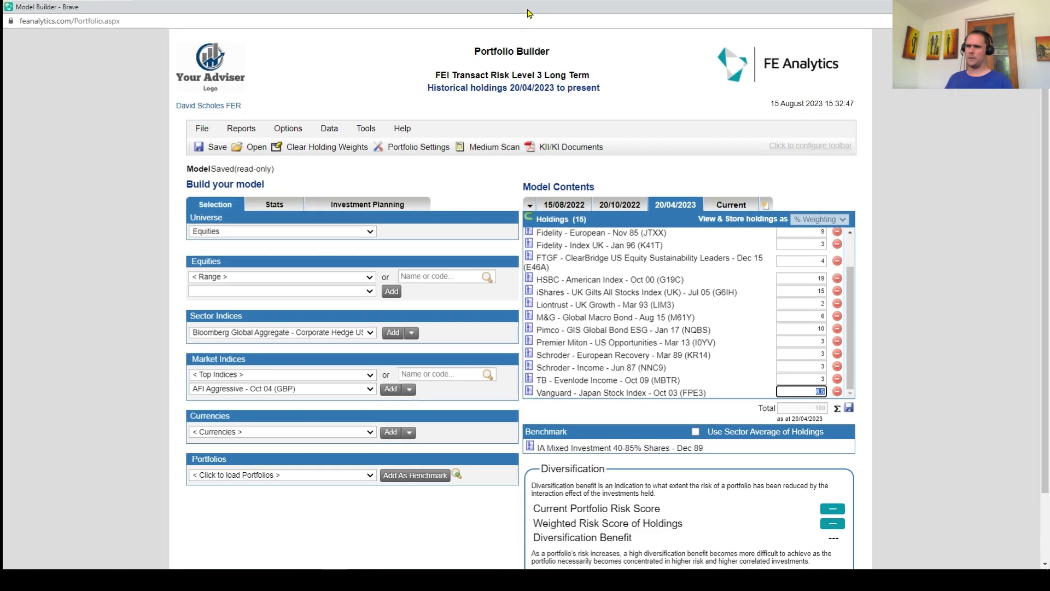
pyautogui.click(520, 8)
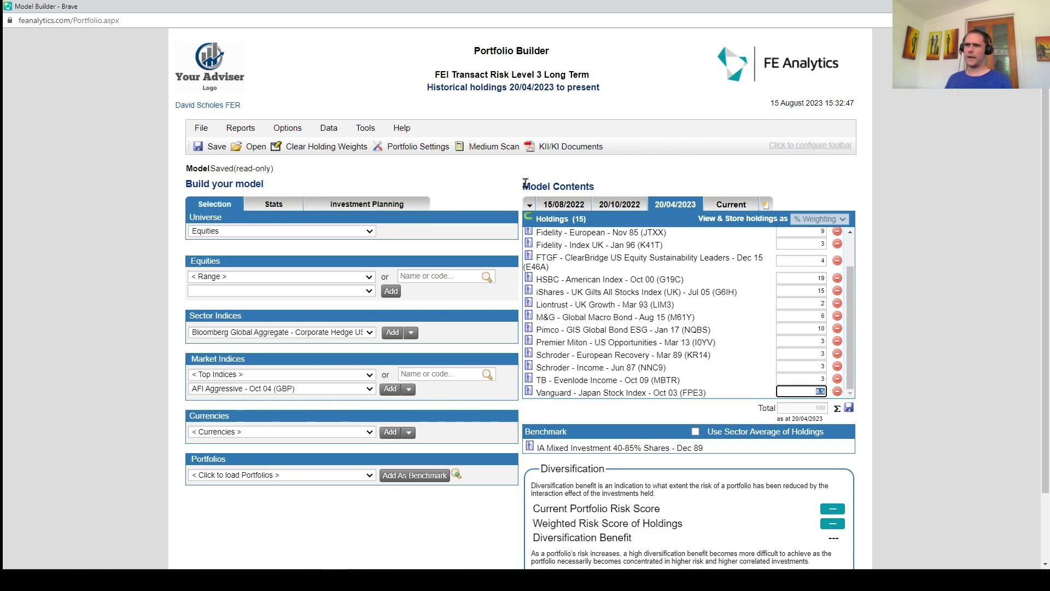
pyautogui.moveTo(522, 185); pyautogui.dragTo(598, 190)
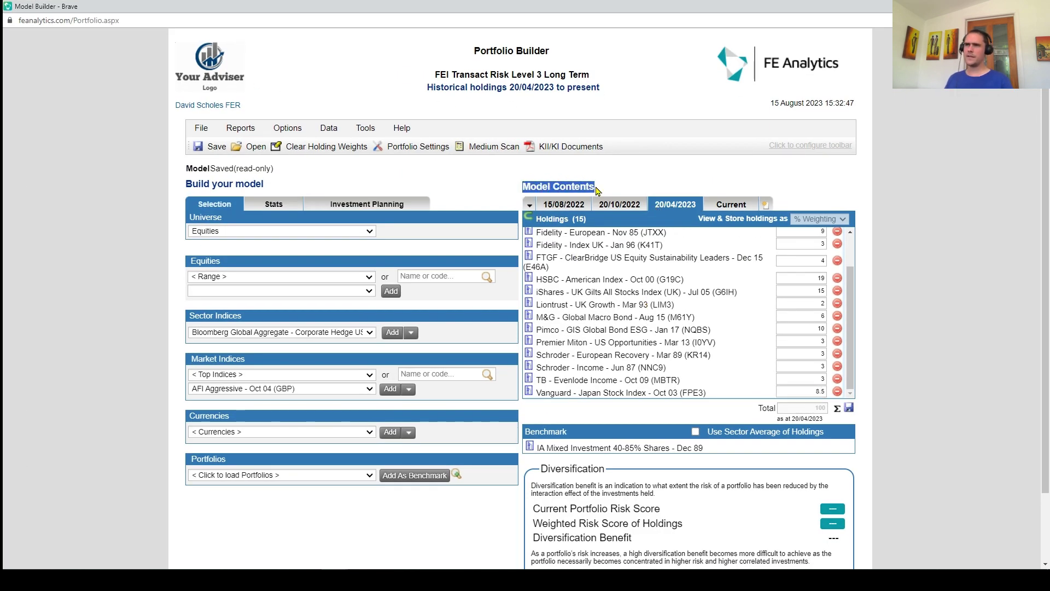
pyautogui.doubleClick(559, 185)
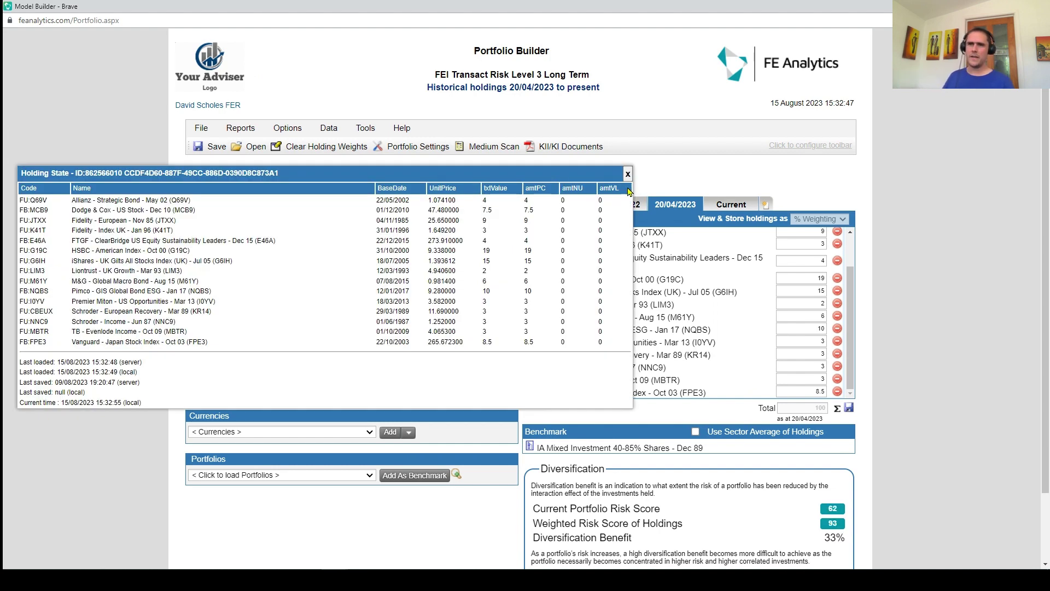
pyautogui.doubleClick(95, 172)
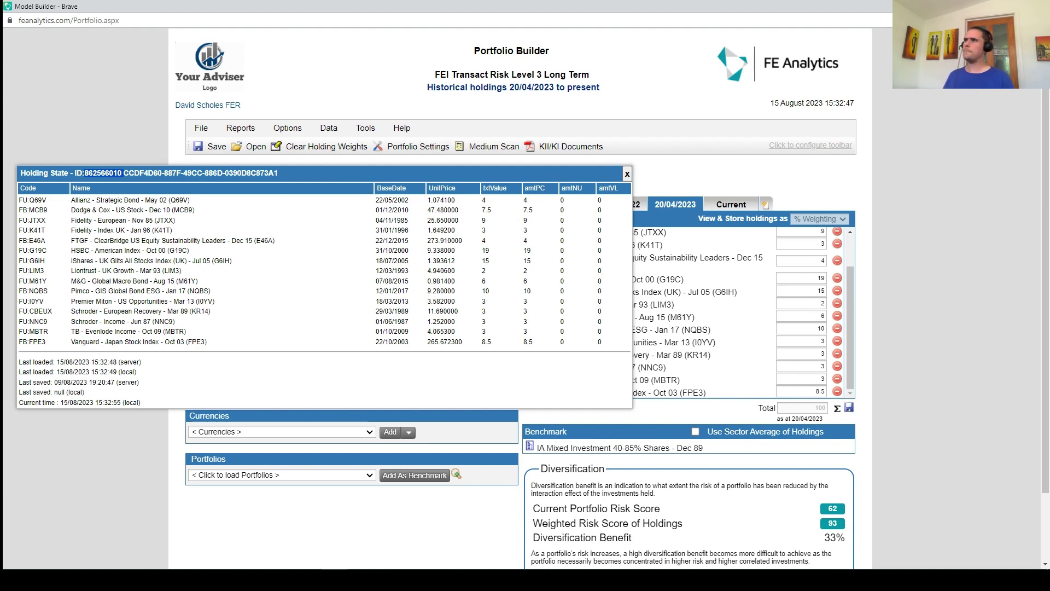
# Return to Excel and review the remaining Fund Code List parameters, from the sector through to the name format and custom fields.
pyautogui.hotkey('alt', 'Tab')
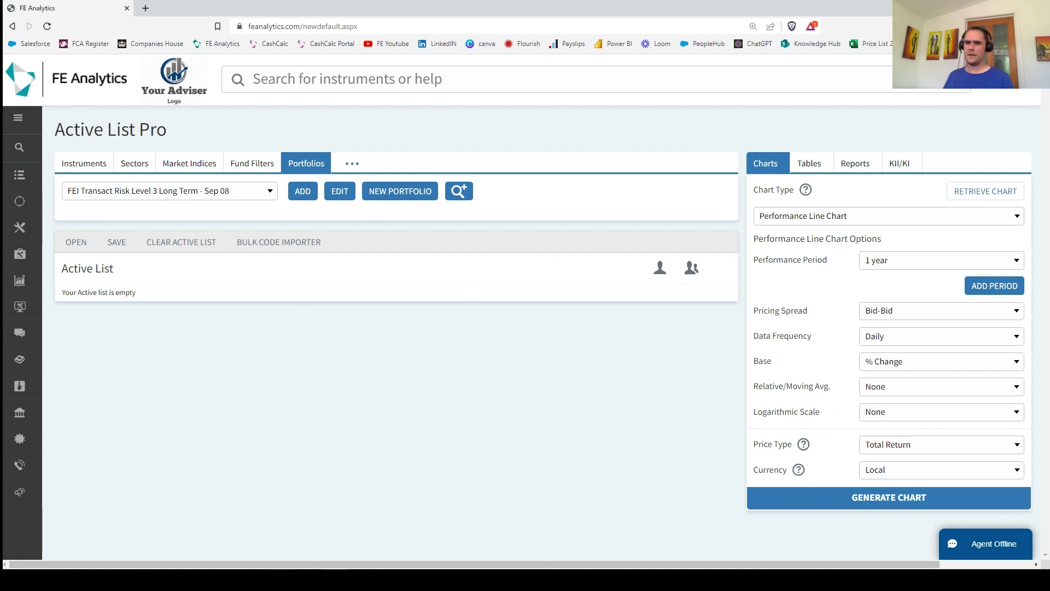
pyautogui.hotkey('alt', 'Tab')
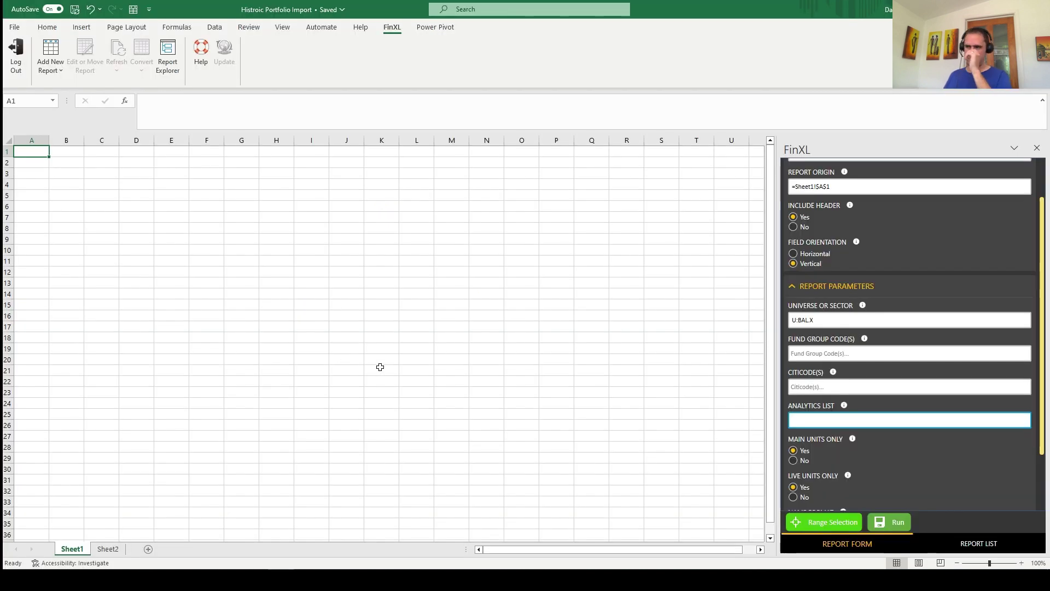
pyautogui.click(810, 320)
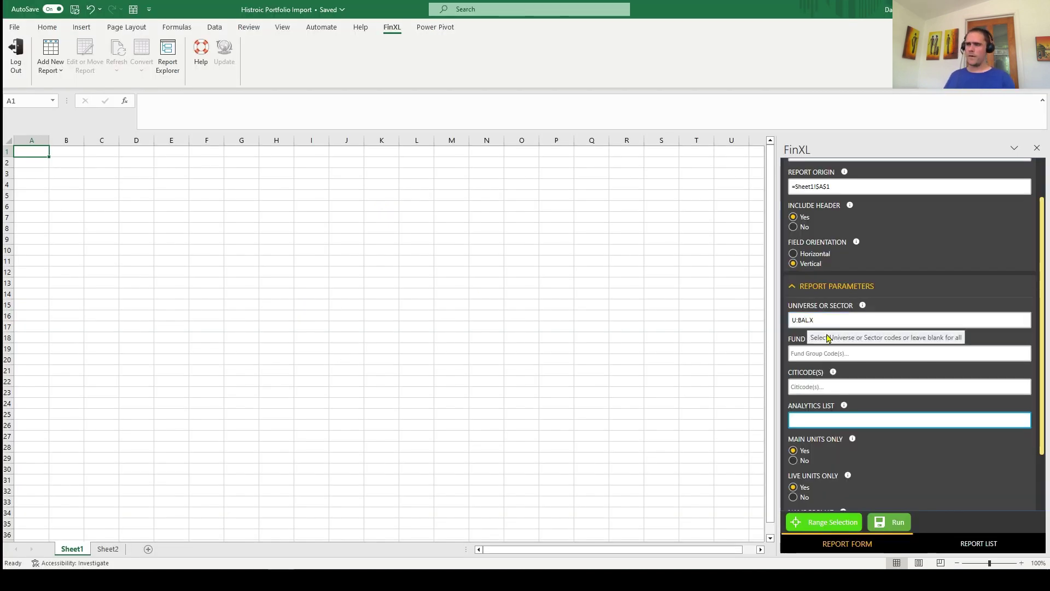
pyautogui.scroll(-2, 901, 344)
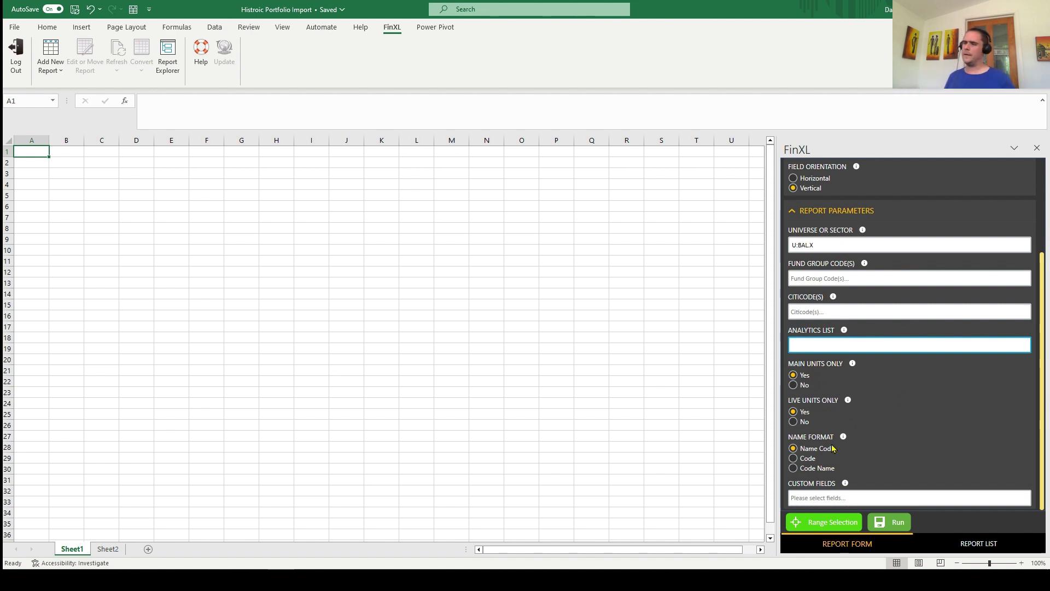
# Search the report's custom fields for yield, and clear the entry without adding a field.
pyautogui.click(832, 498)
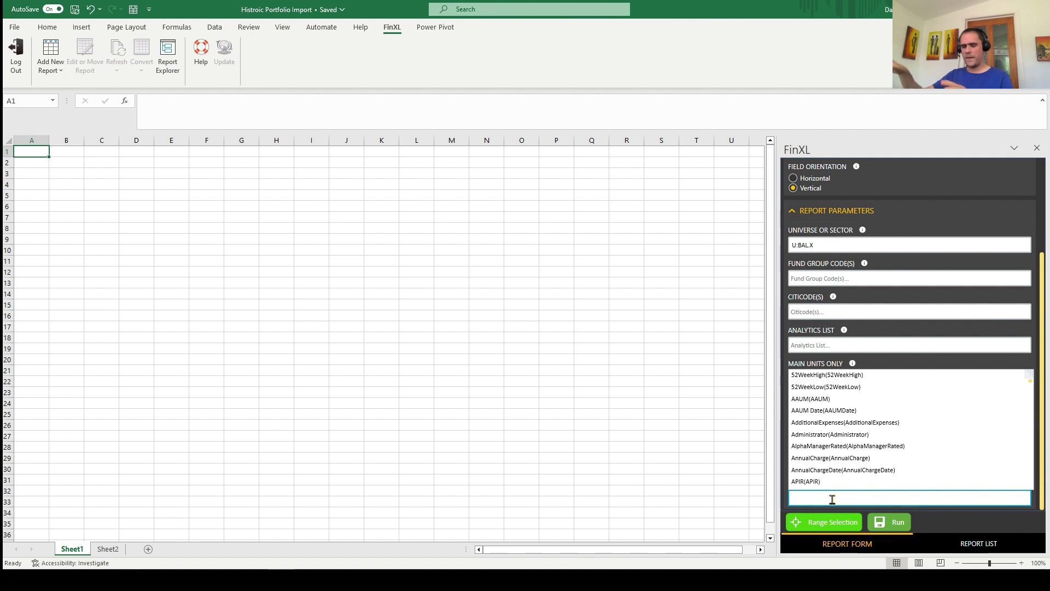
pyautogui.write('yield')
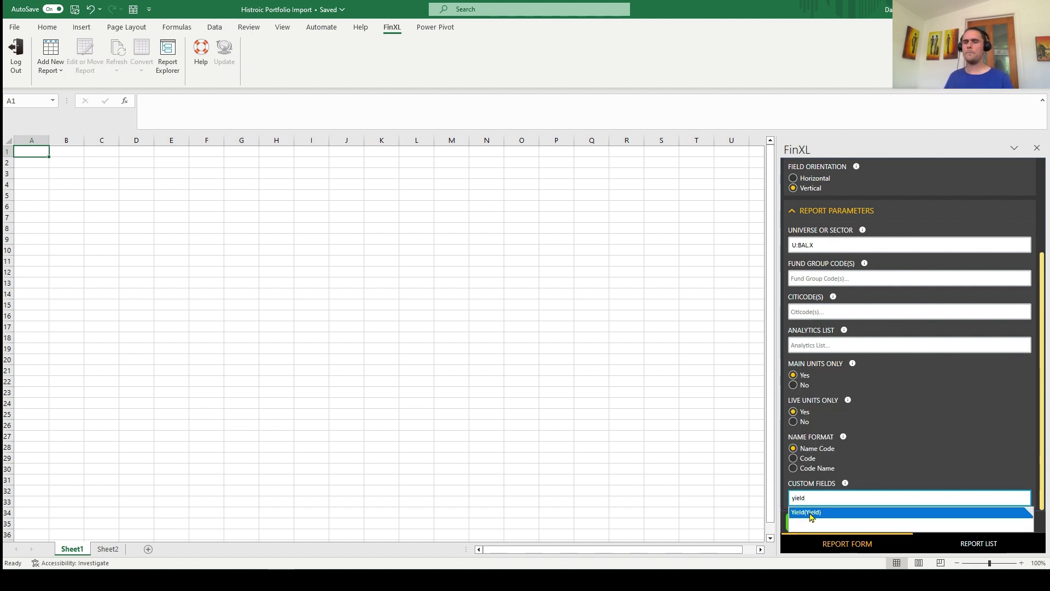
pyautogui.press('BackSpace')
pyautogui.press('BackSpace')
pyautogui.press('BackSpace')
pyautogui.press('BackSpace')
pyautogui.press('BackSpace')
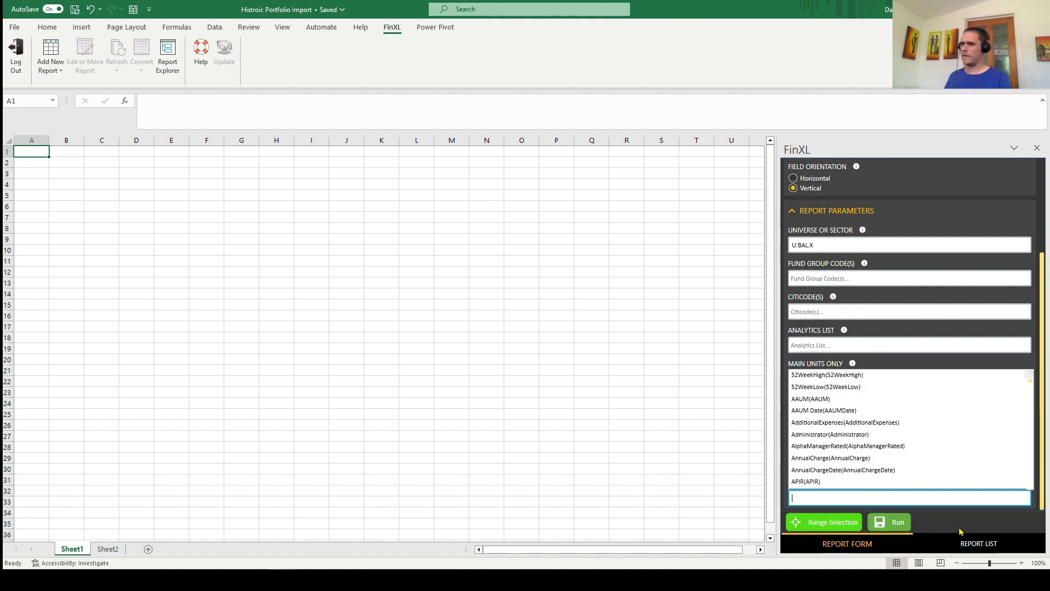
# Run the Fund Code List report, close the report form, and review the fund names and Citicode column.
pyautogui.click(898, 524)
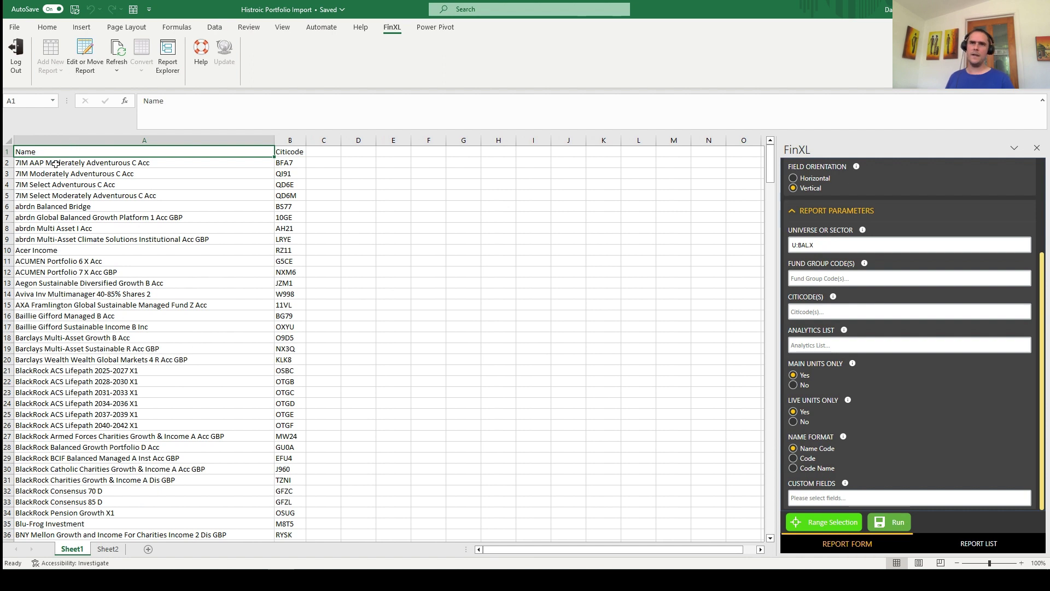
pyautogui.moveTo(56, 163); pyautogui.dragTo(90, 305)
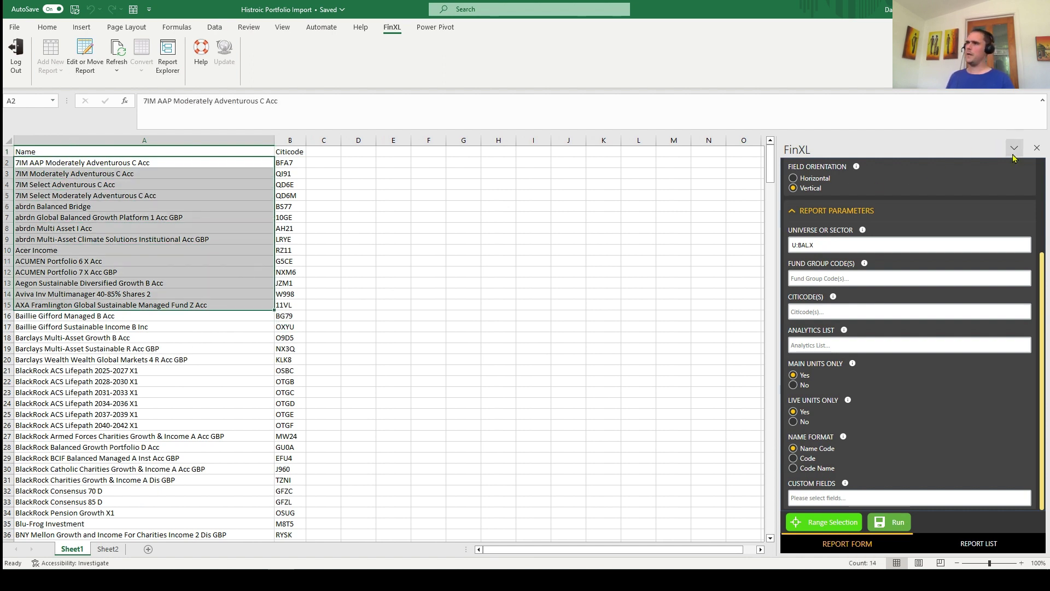
pyautogui.click(1036, 150)
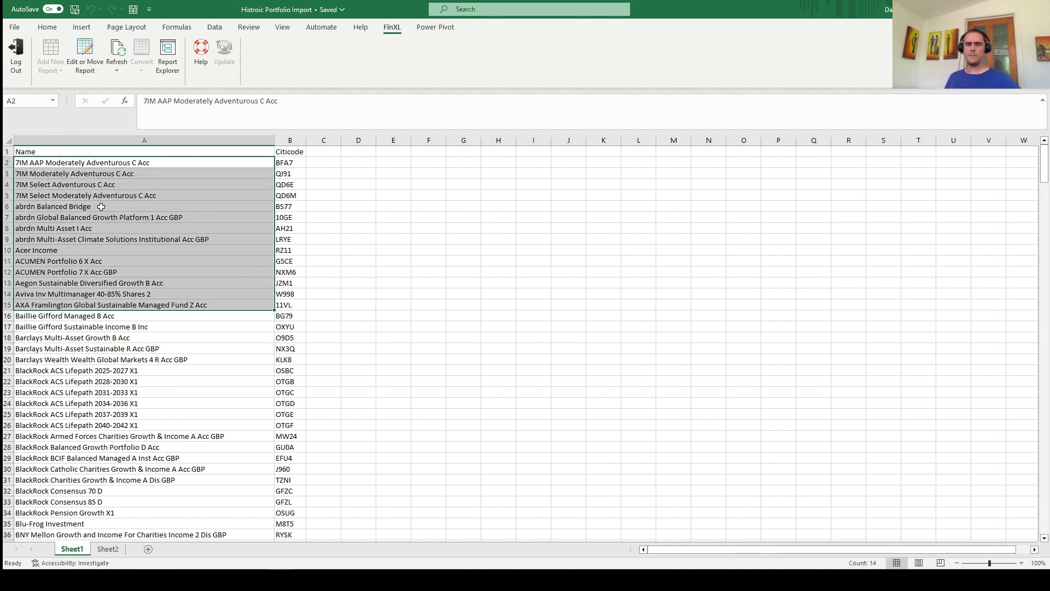
pyautogui.click(289, 140)
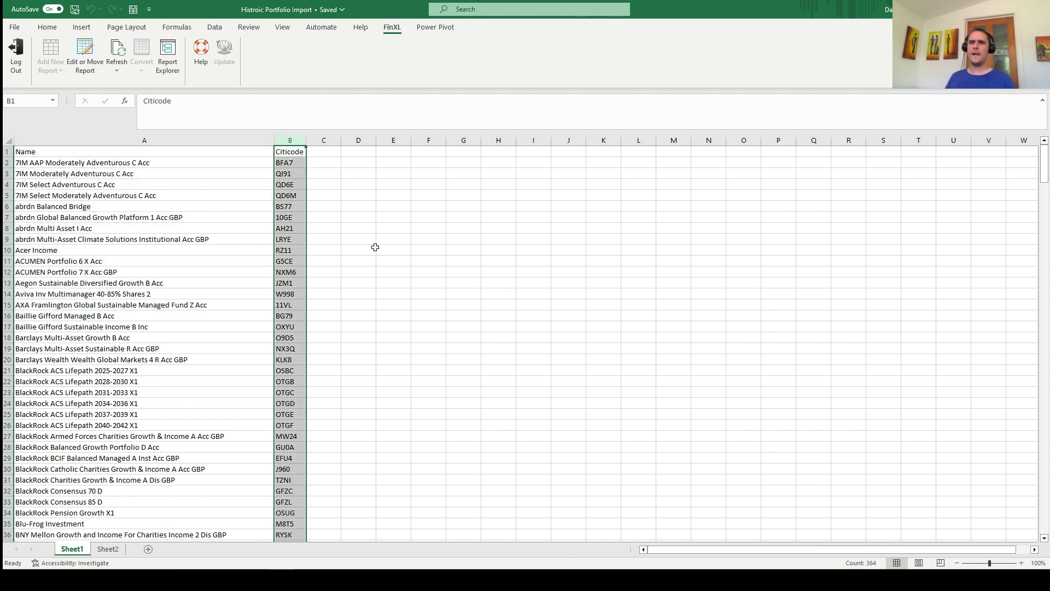
pyautogui.click(374, 247)
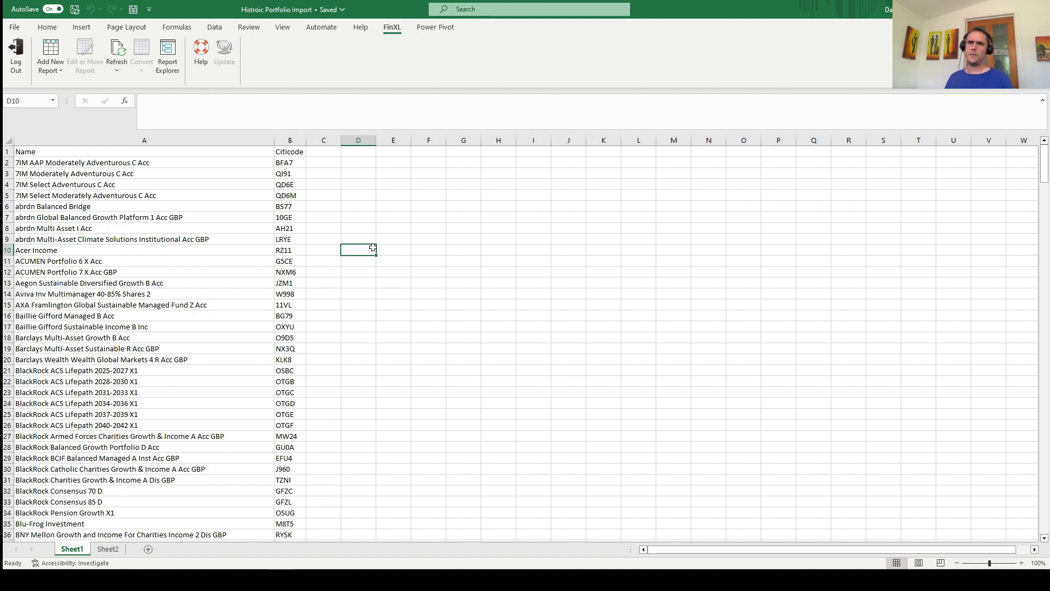
# Add a Fund Data Fields report at cell C1 of Sheet1 and check its report name and origin.
pyautogui.click(320, 153)
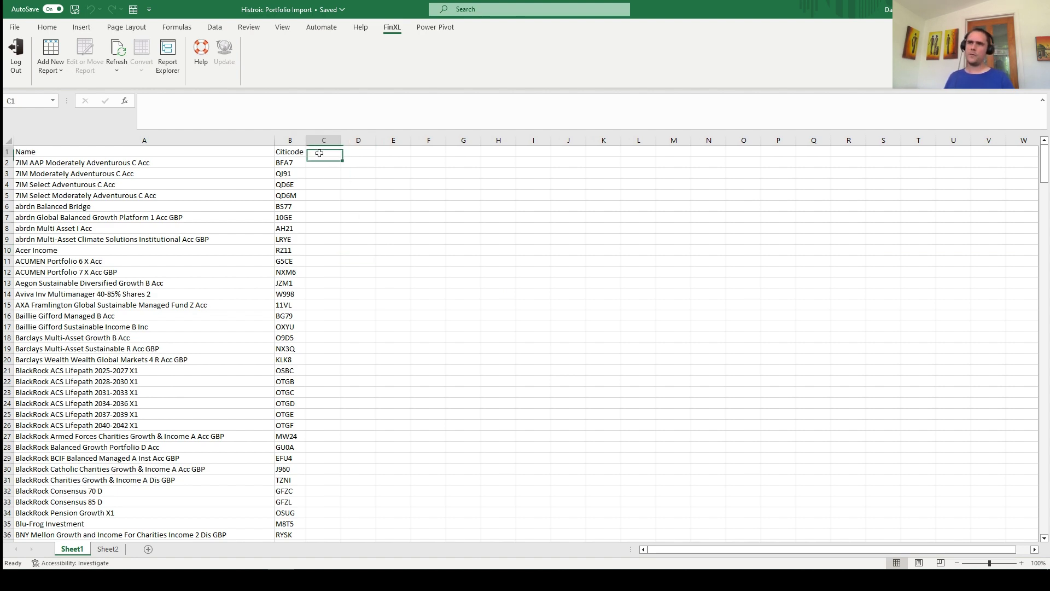
pyautogui.click(49, 70)
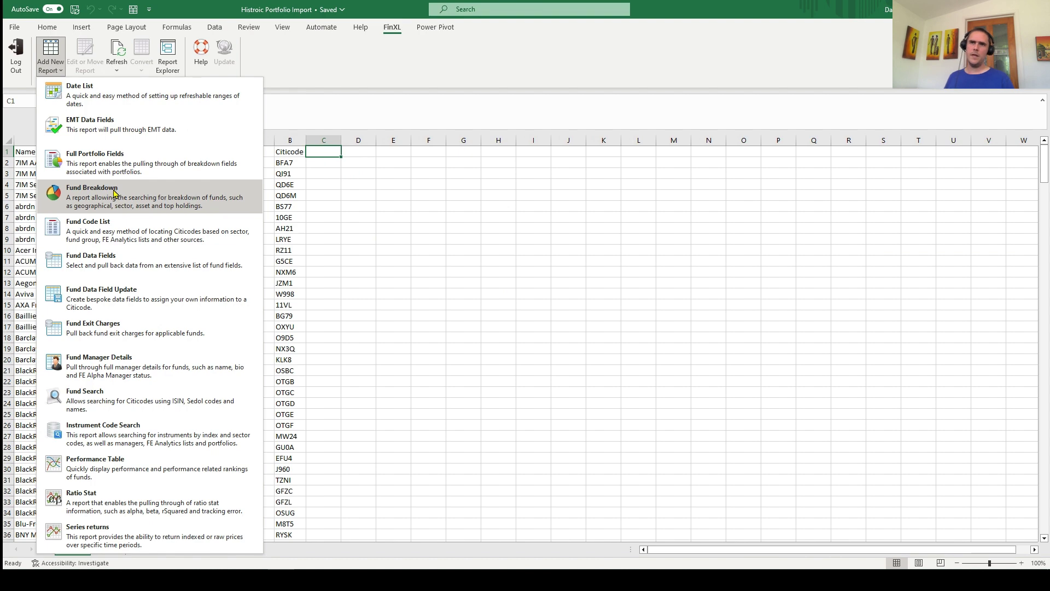
pyautogui.click(102, 261)
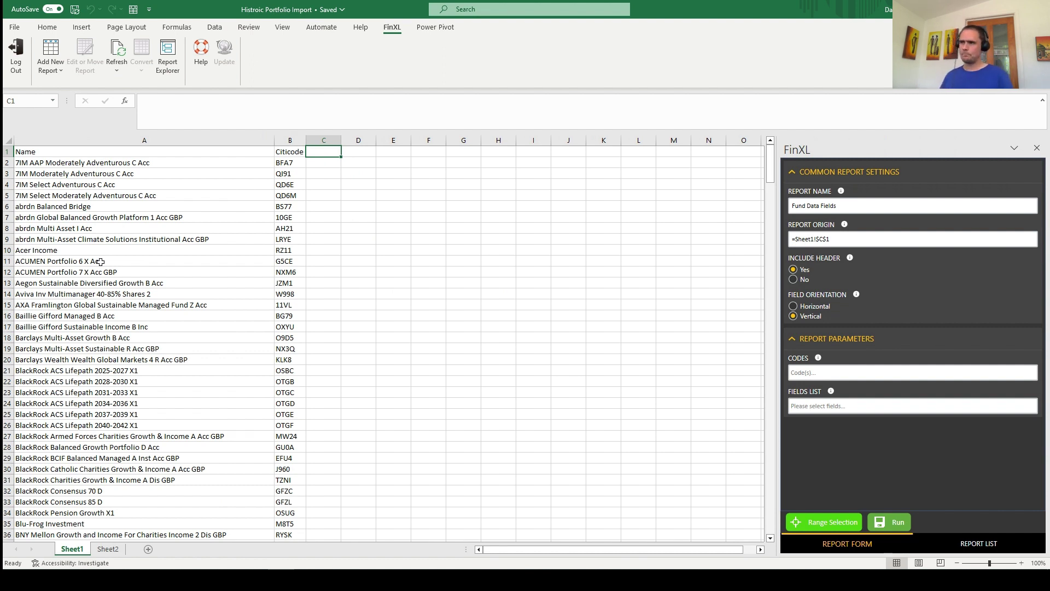
pyautogui.click(825, 208)
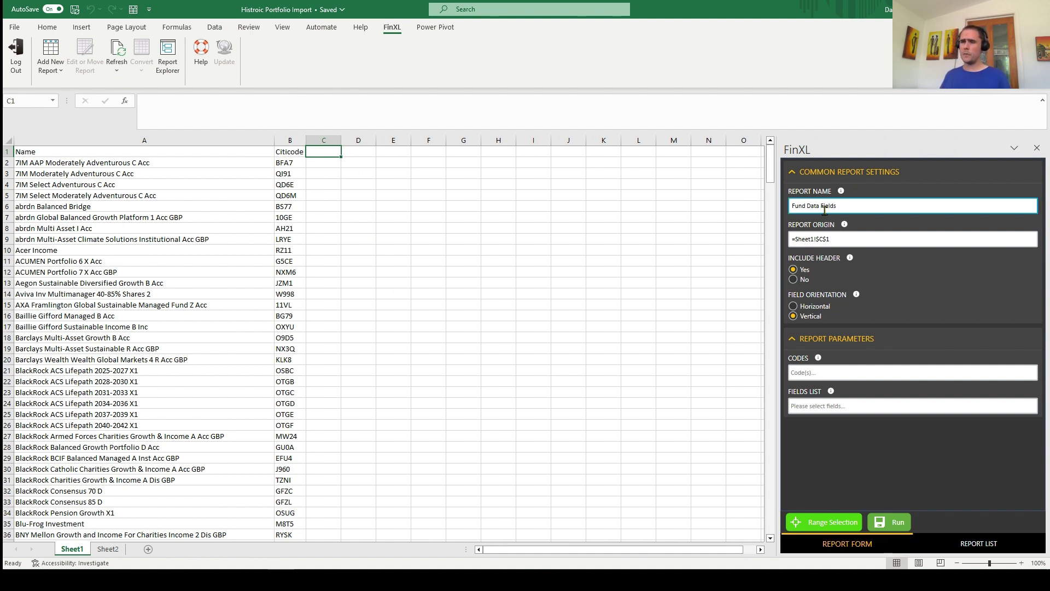
pyautogui.click(821, 241)
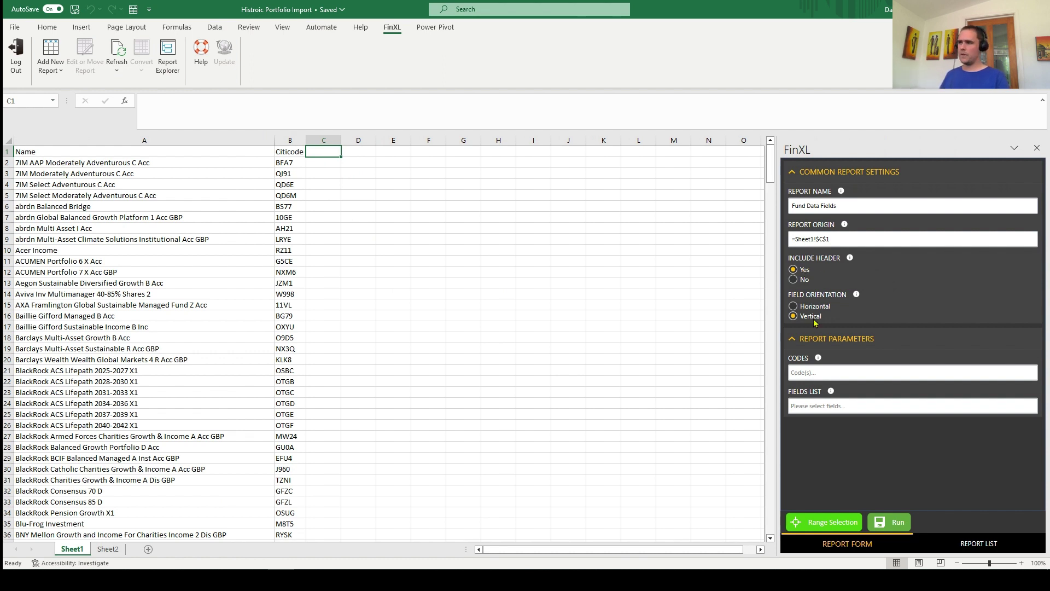
# Set the report's codes to the full list of citicodes in Sheet1, B2 to B364.
pyautogui.click(820, 372)
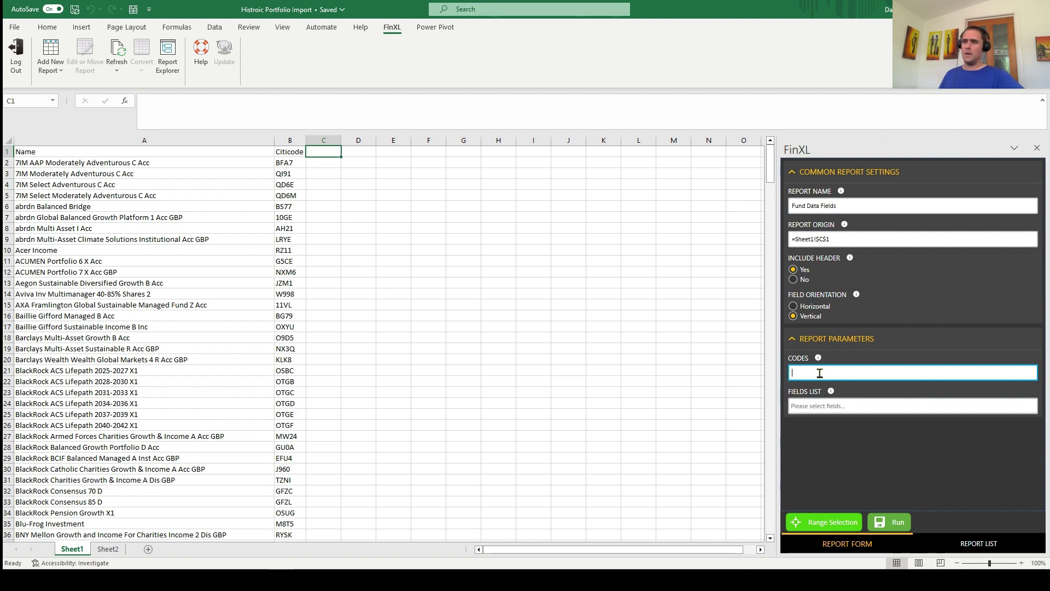
pyautogui.click(288, 162)
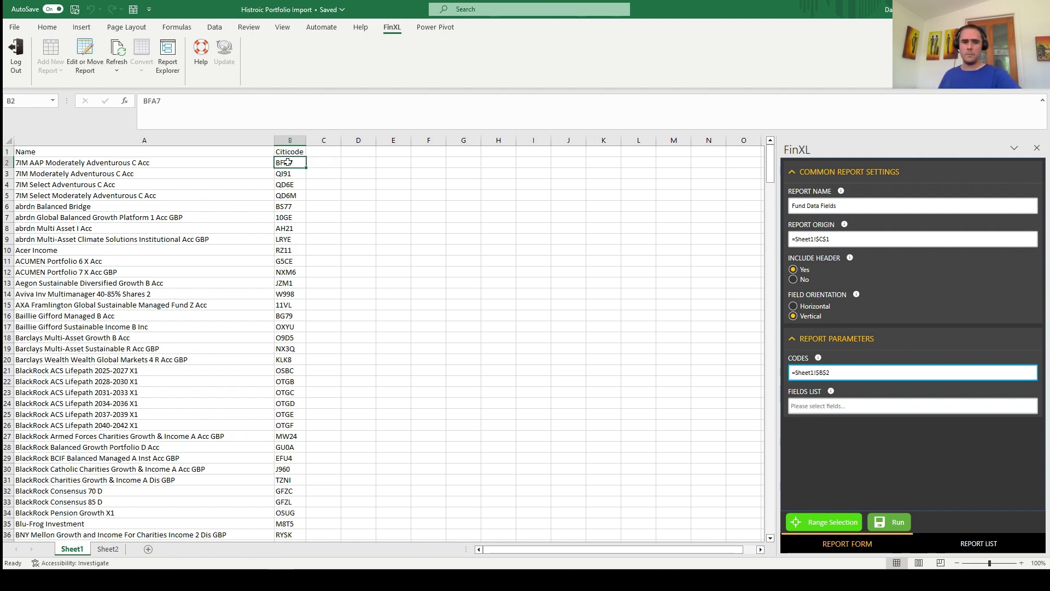
pyautogui.hotkey('ctrl', 'shift', 'Down')
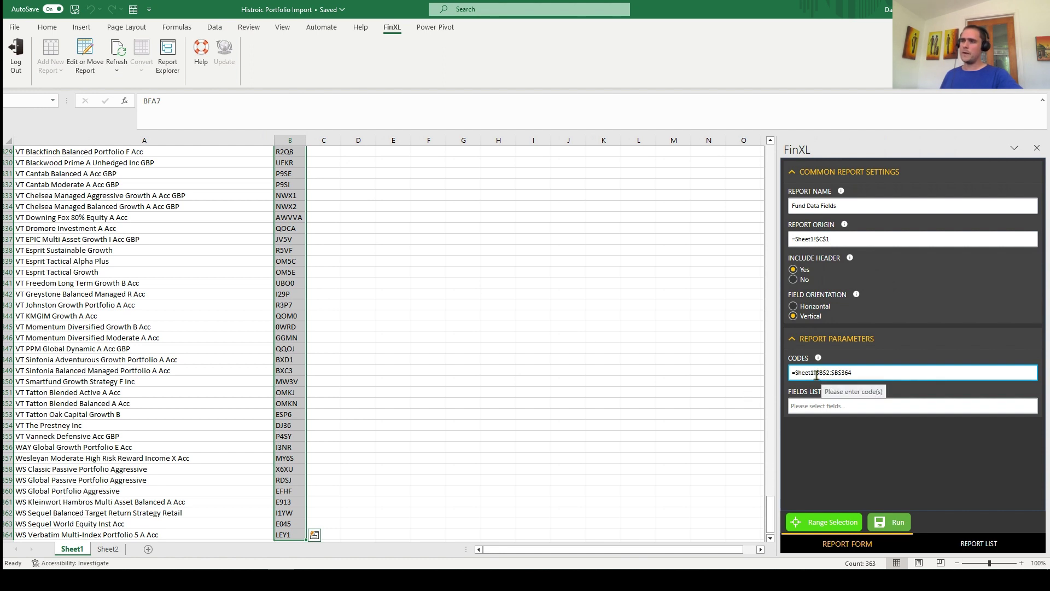
# Set the report's fields list to CrownRatingNo. and Yield.
pyautogui.click(827, 406)
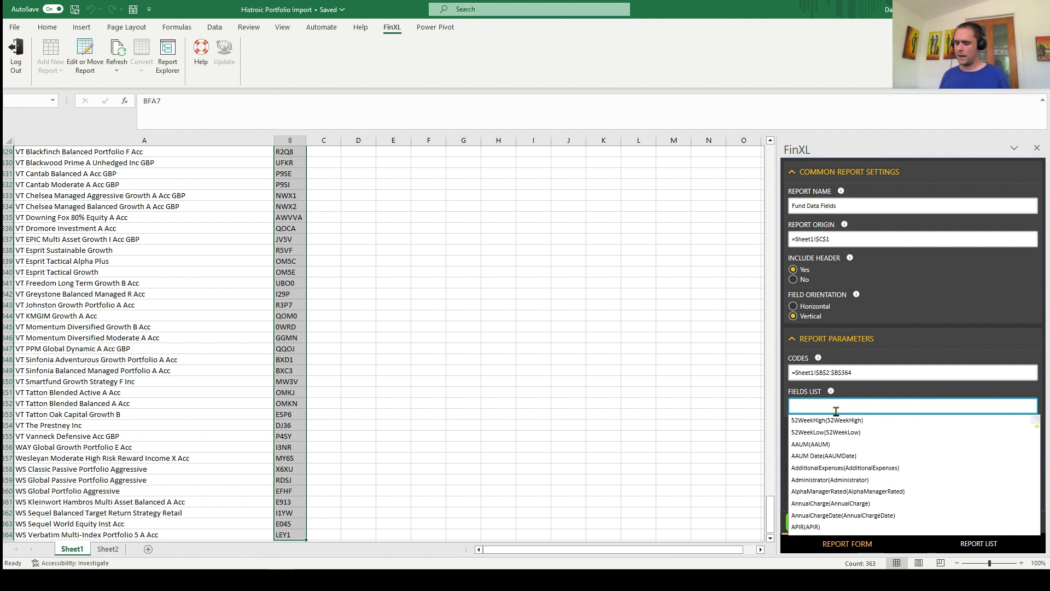
pyautogui.write('crownRating')
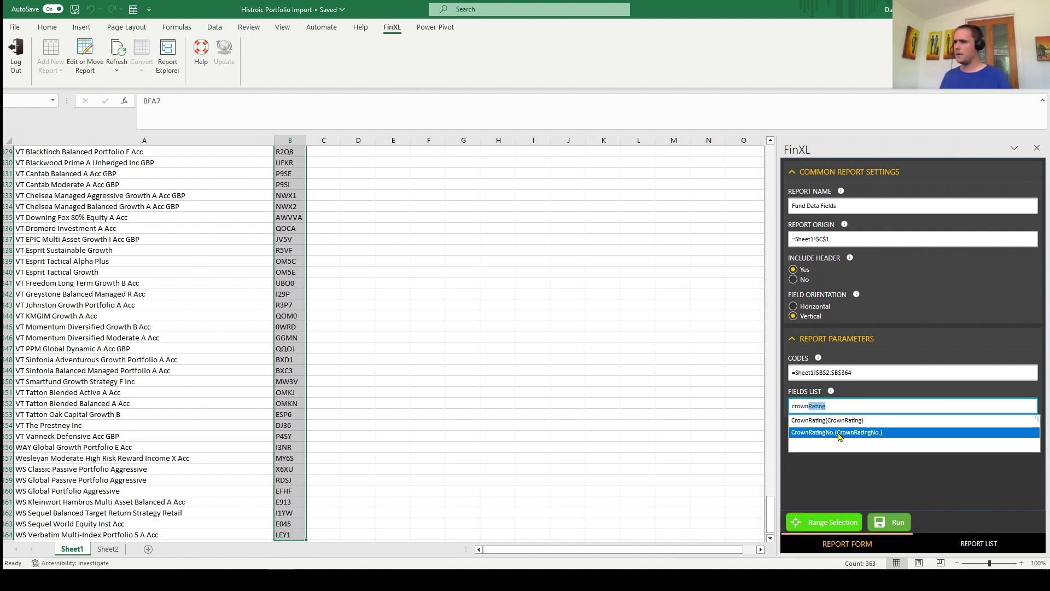
pyautogui.click(841, 433)
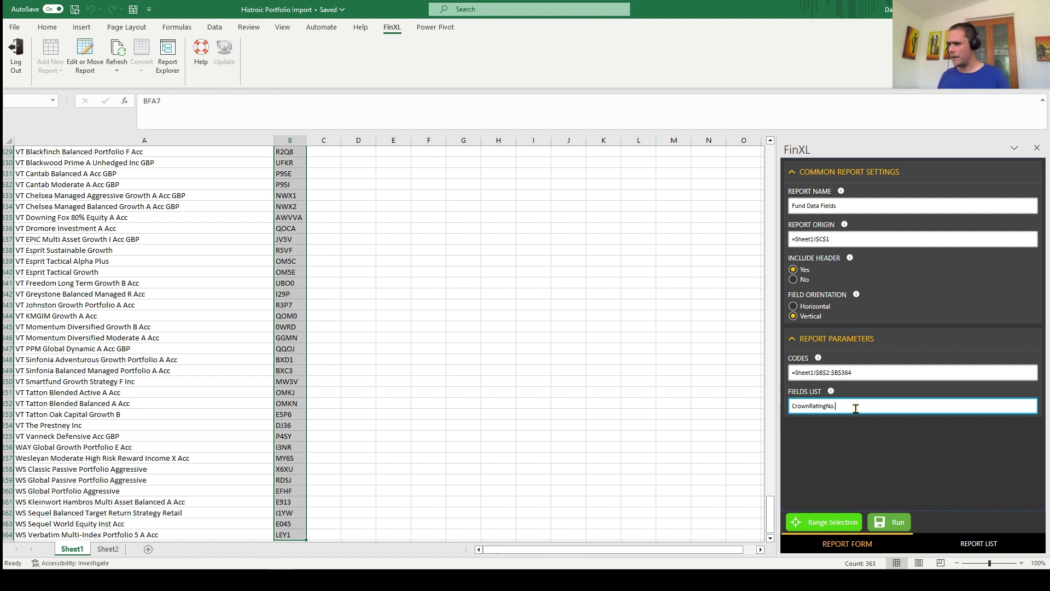
pyautogui.write(',yield')
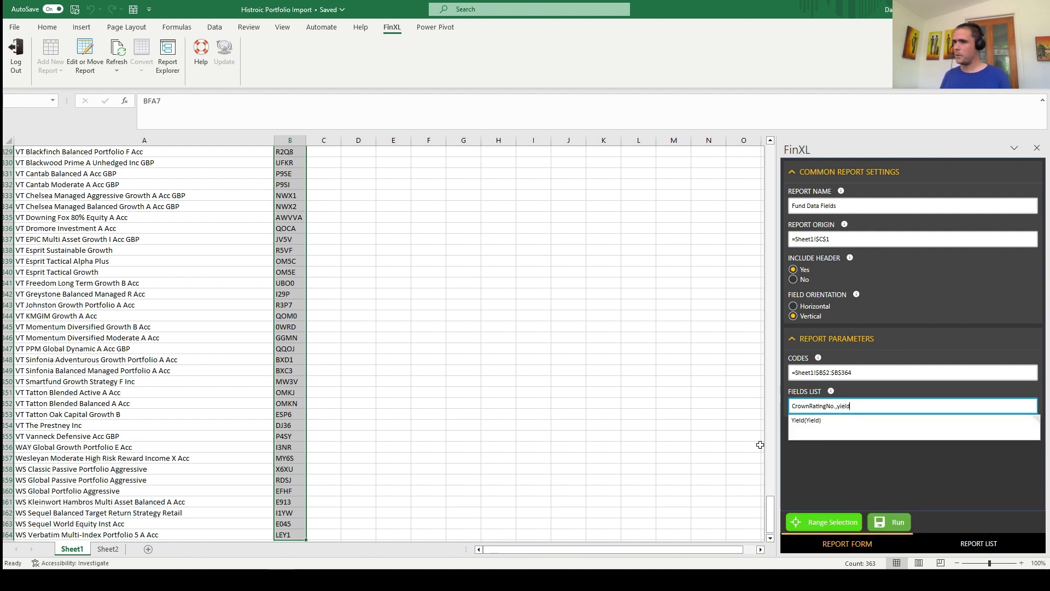
pyautogui.click(817, 421)
pyautogui.click(869, 406)
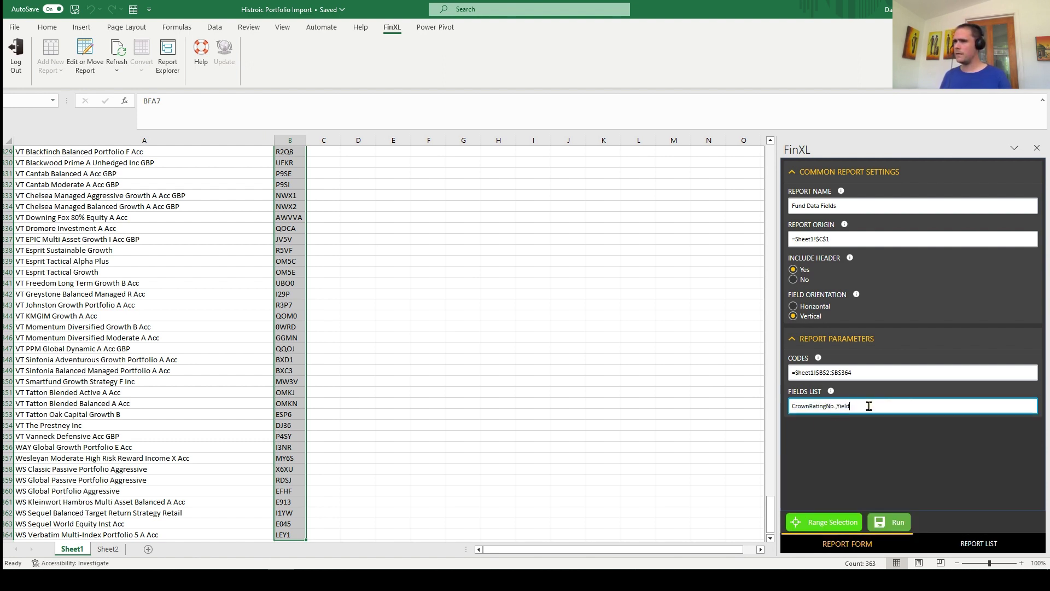
# Add LaunchDate, FundSize and FeRiskScore.GBR to the Fund Data Fields report's fields list.
pyautogui.write(',launchDate')
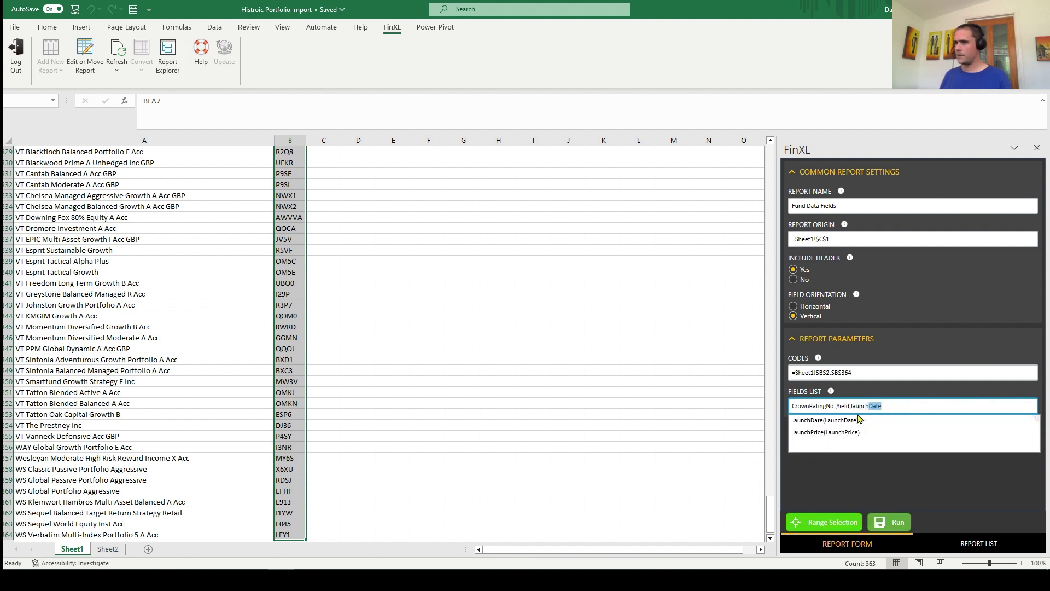
pyautogui.click(842, 420)
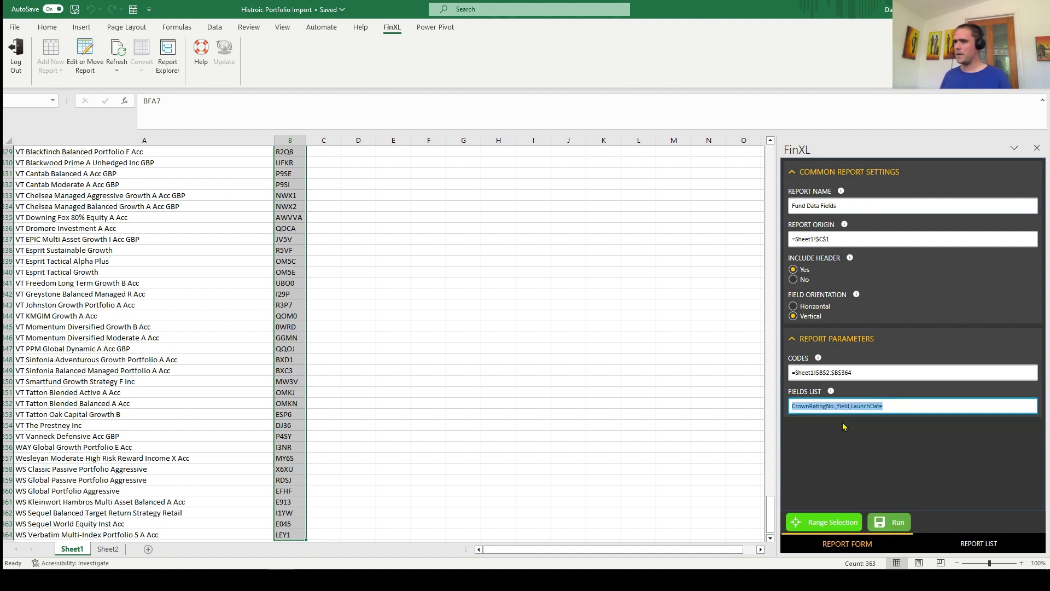
pyautogui.click(900, 405)
pyautogui.write(',fu')
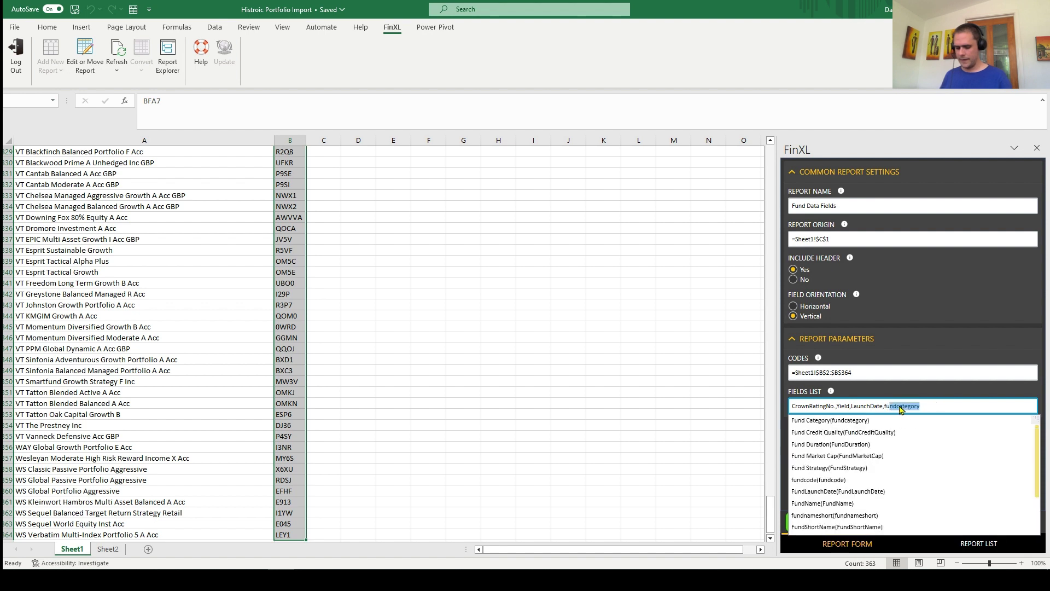
pyautogui.write('ndstr')
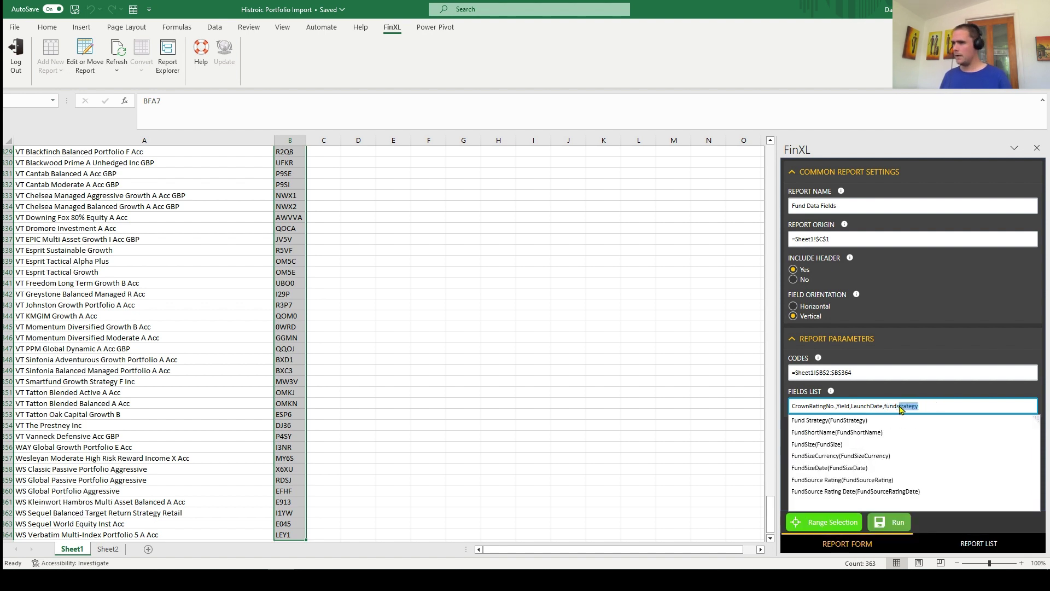
pyautogui.click(865, 443)
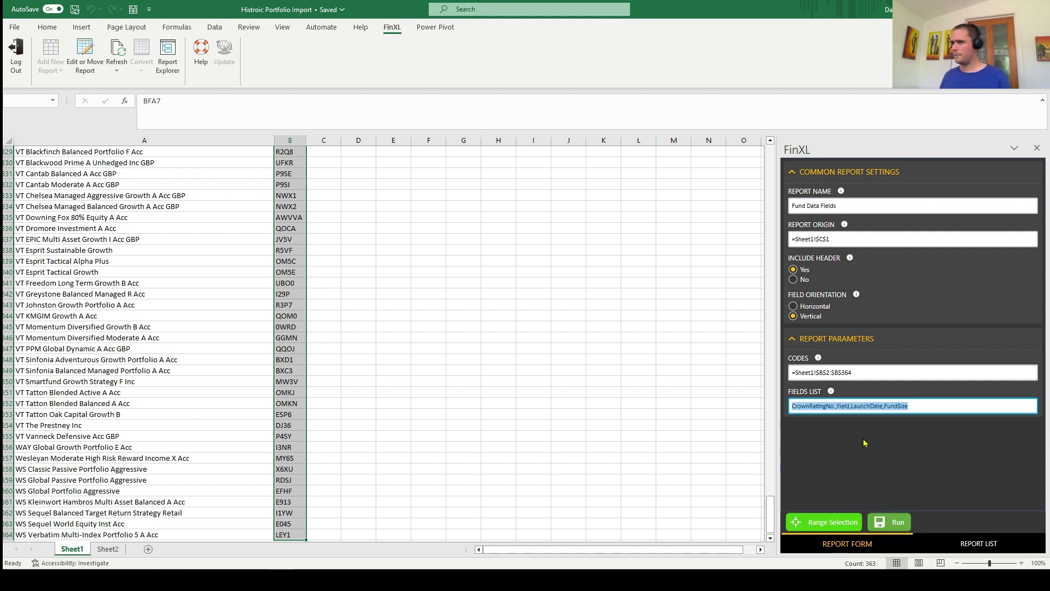
pyautogui.click(922, 406)
pyautogui.write(',feriskScore.AUS')
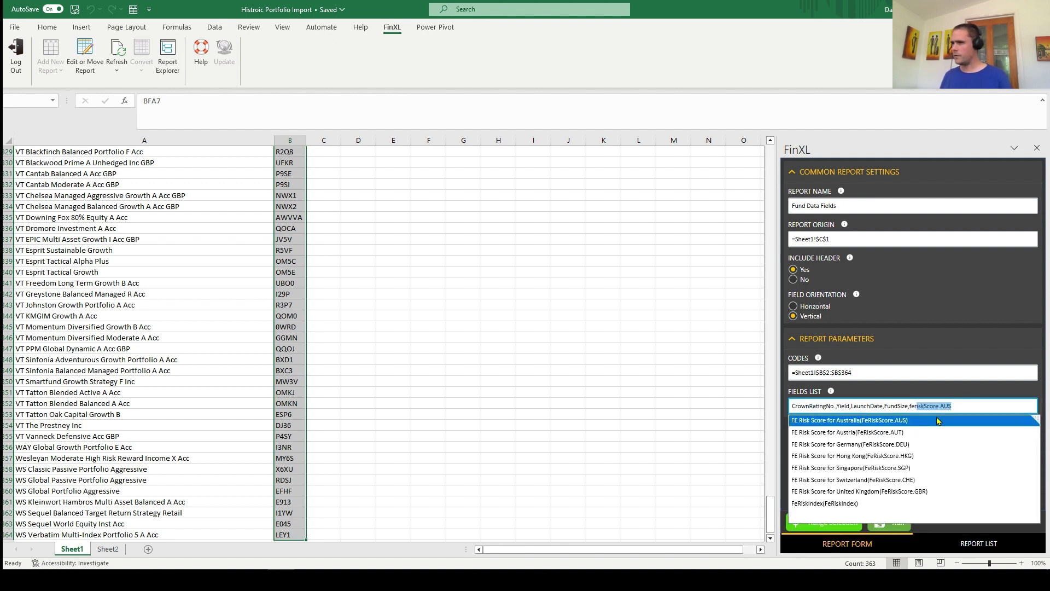
pyautogui.write('r')
pyautogui.click(903, 491)
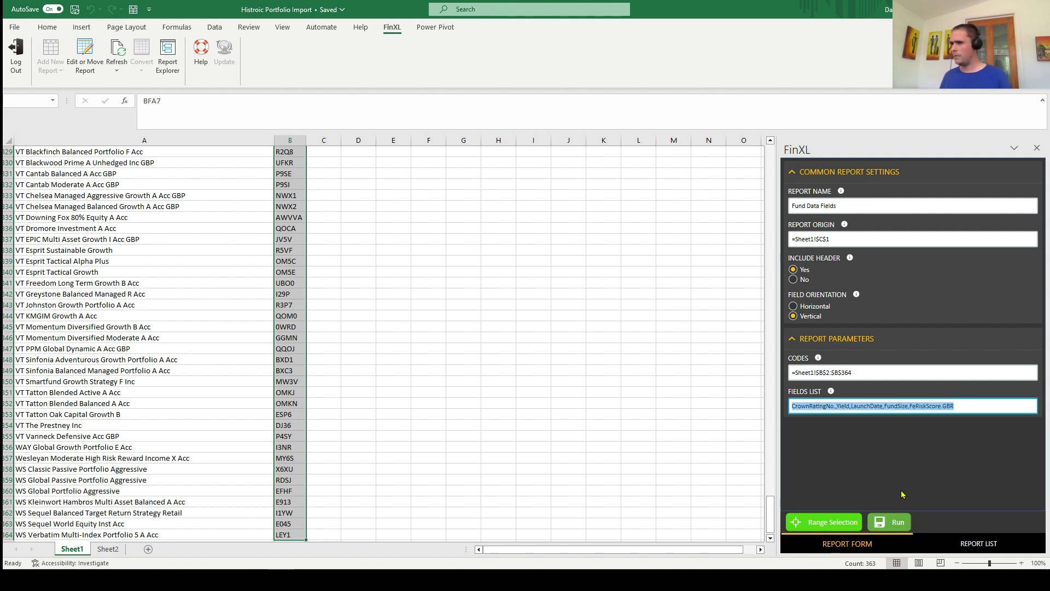
# Run the Fund Data Fields report and review the data from the first row of Sheet1.
pyautogui.click(888, 528)
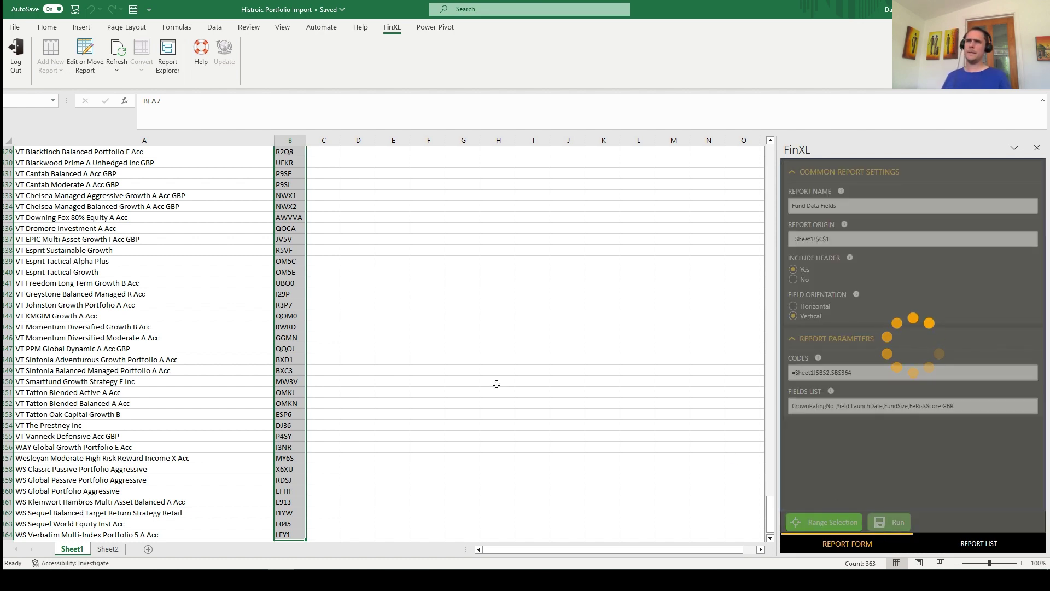
pyautogui.scroll(2, 512, 336)
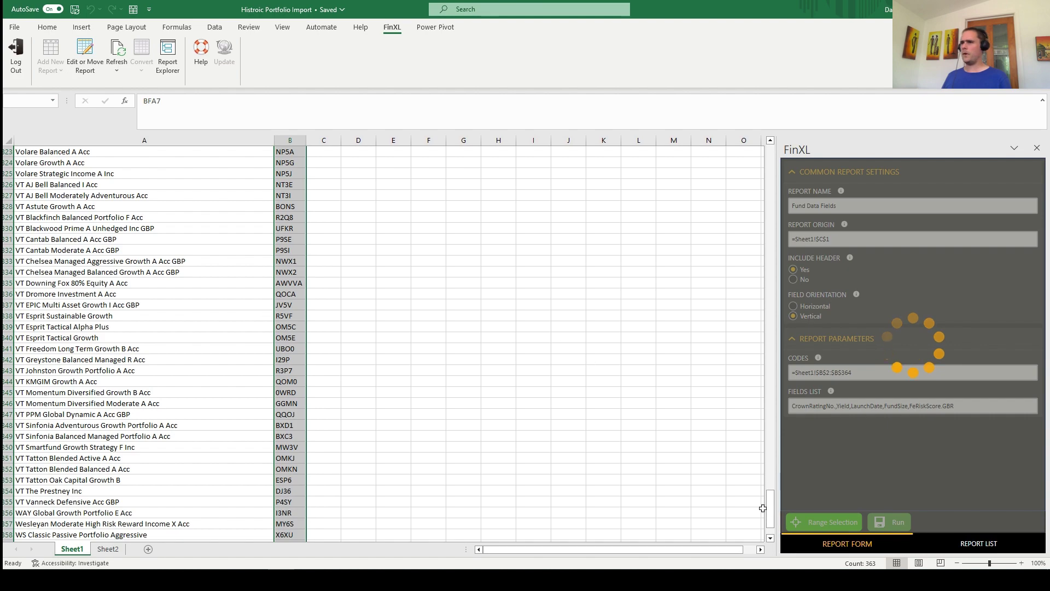
pyautogui.moveTo(771, 517); pyautogui.dragTo(771, 150)
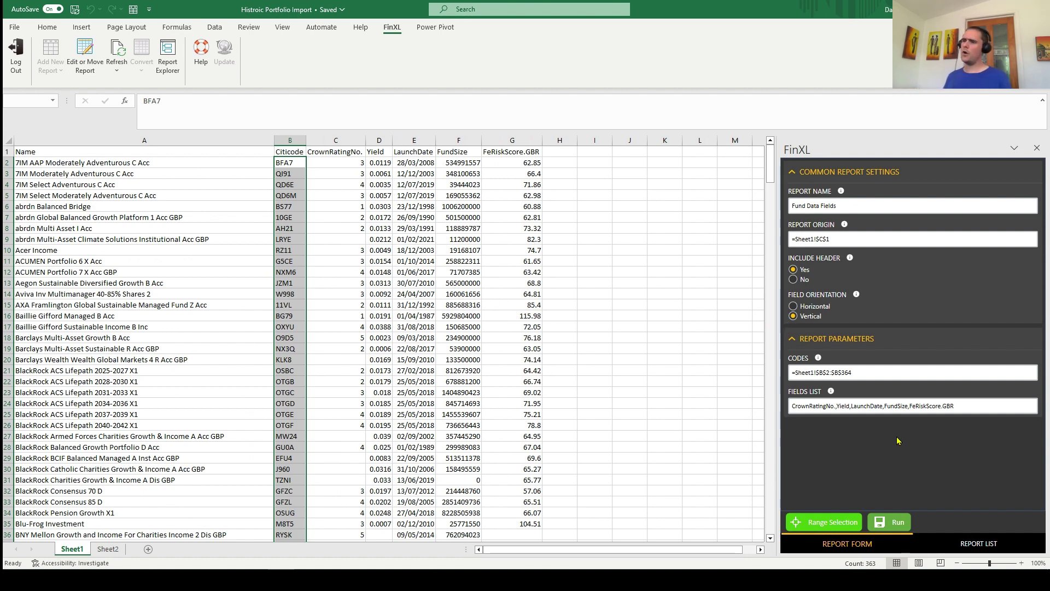
# Compare the report form with the list of reports and view the actions available for the Fund Code List report.
pyautogui.click(979, 544)
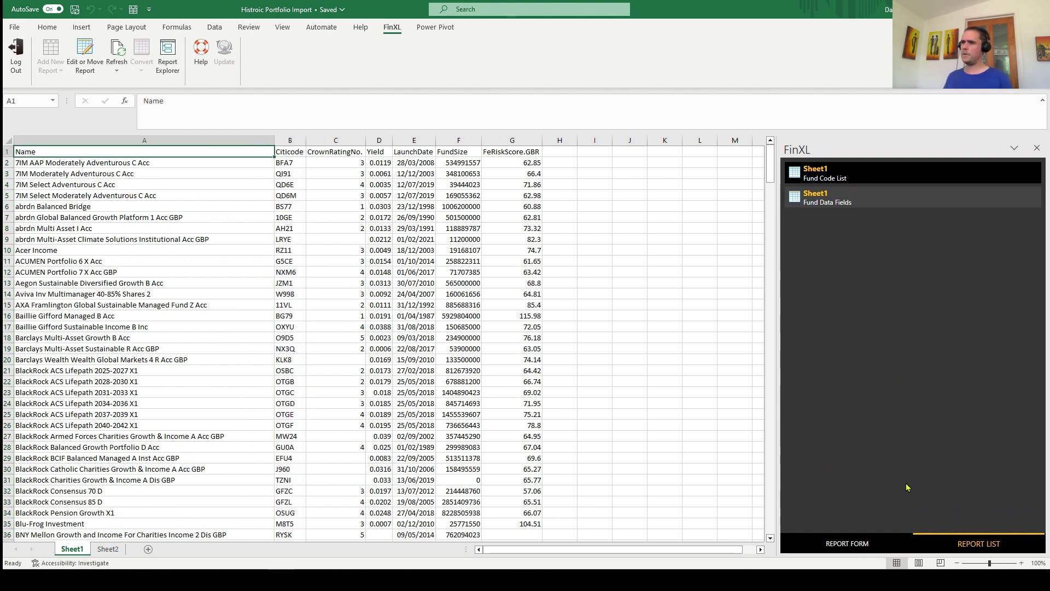
pyautogui.click(848, 546)
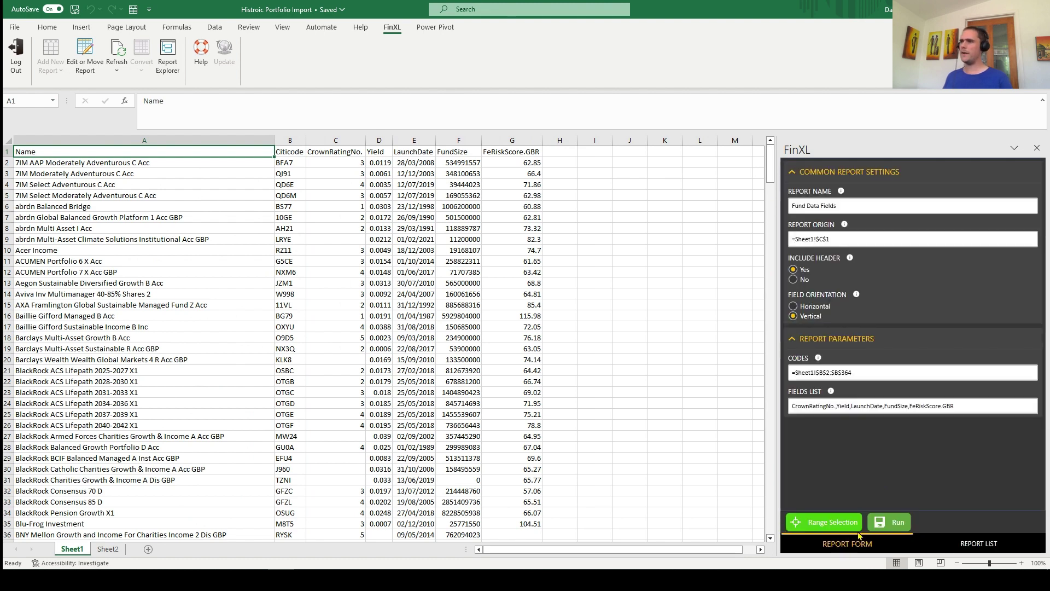
pyautogui.click(972, 546)
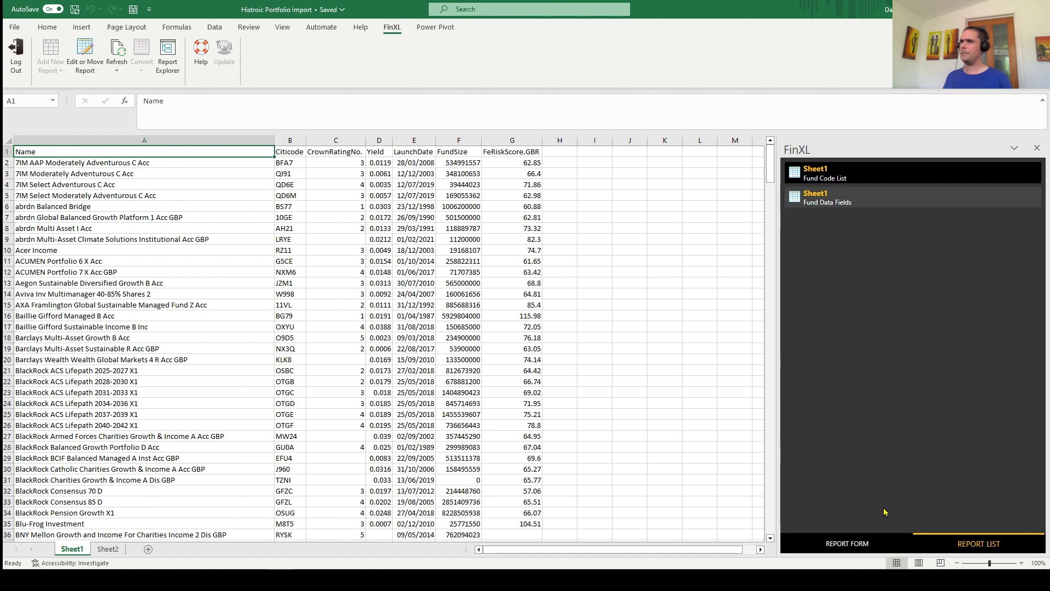
pyautogui.click(873, 542)
pyautogui.click(962, 544)
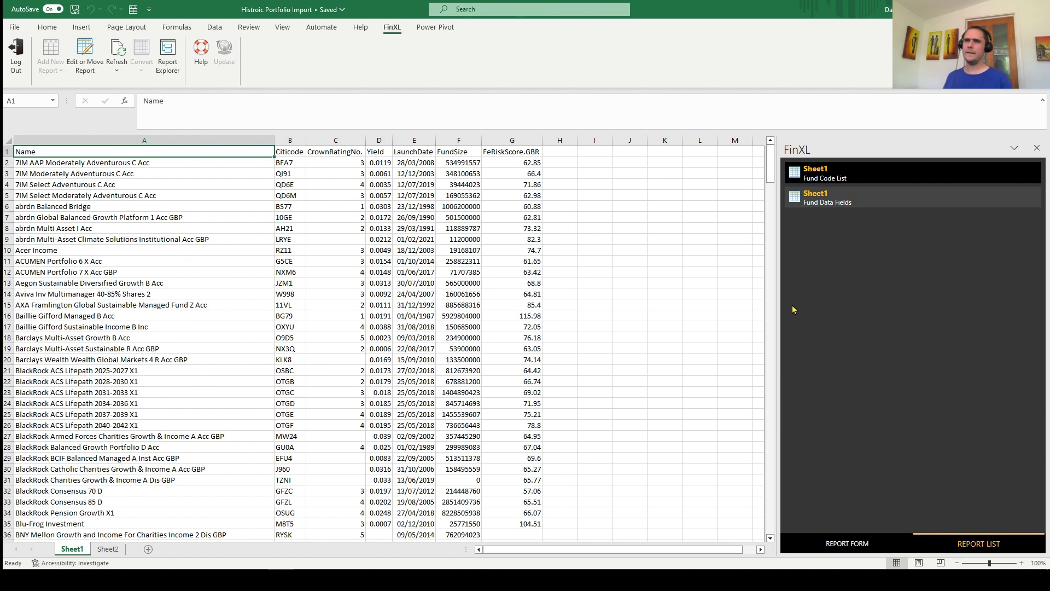
pyautogui.rightClick(892, 174)
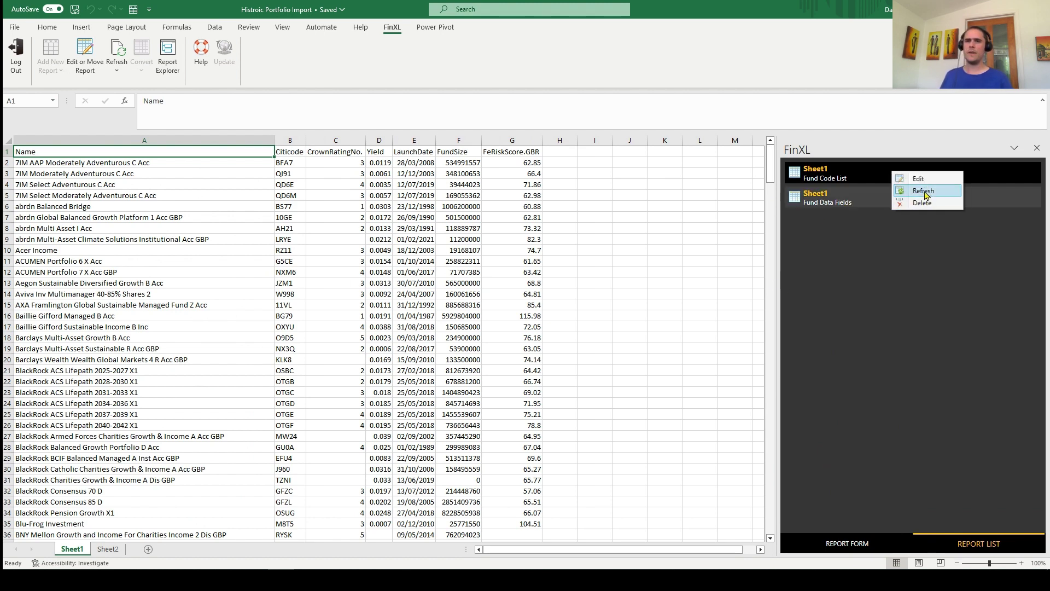
pyautogui.click(923, 286)
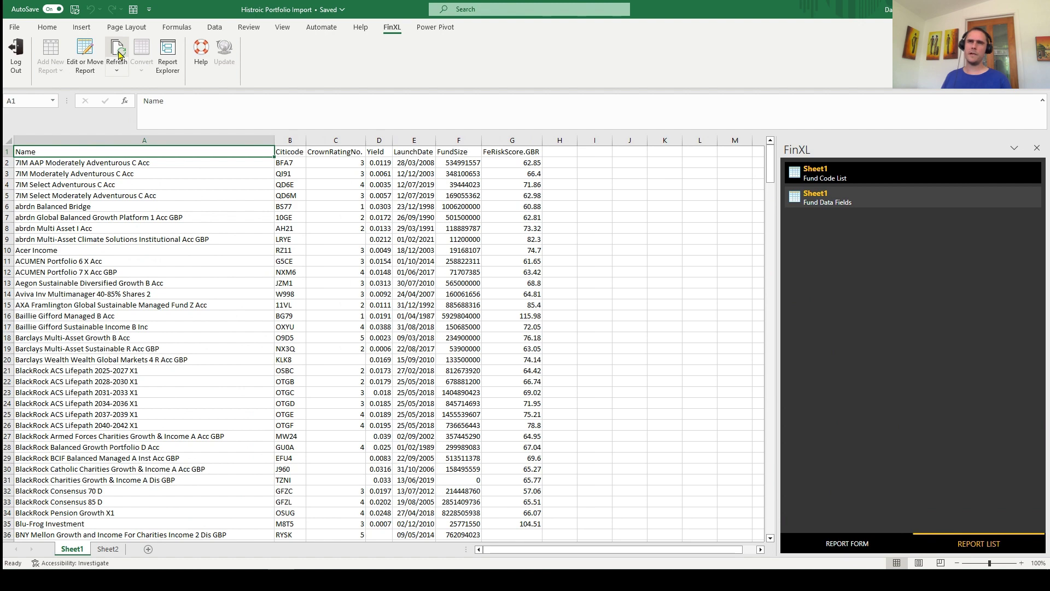
# Refresh all reports in the workbook and dismiss the completion message.
pyautogui.click(120, 70)
pyautogui.click(144, 107)
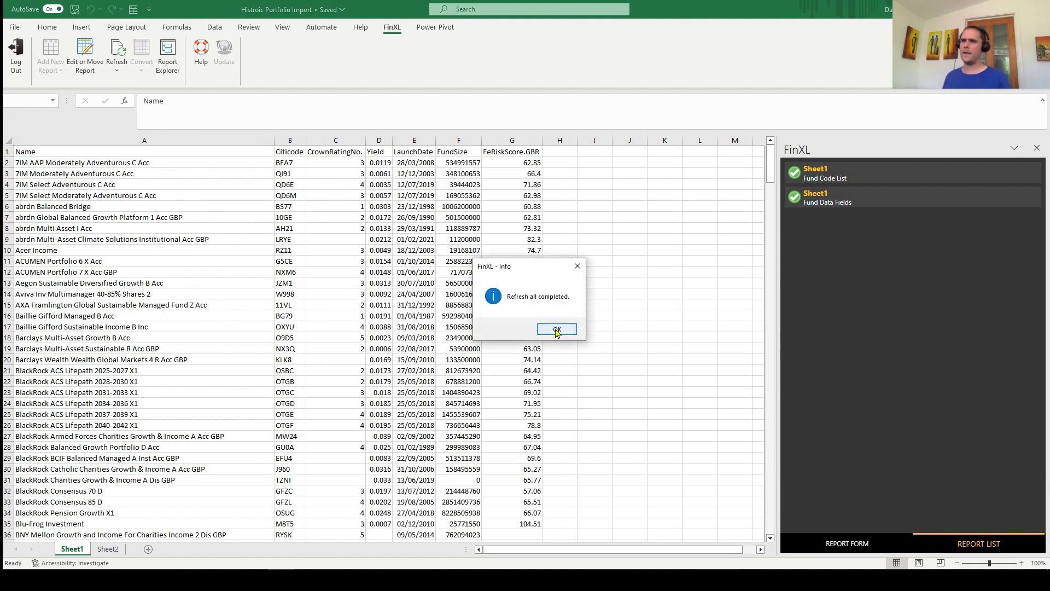
pyautogui.click(556, 330)
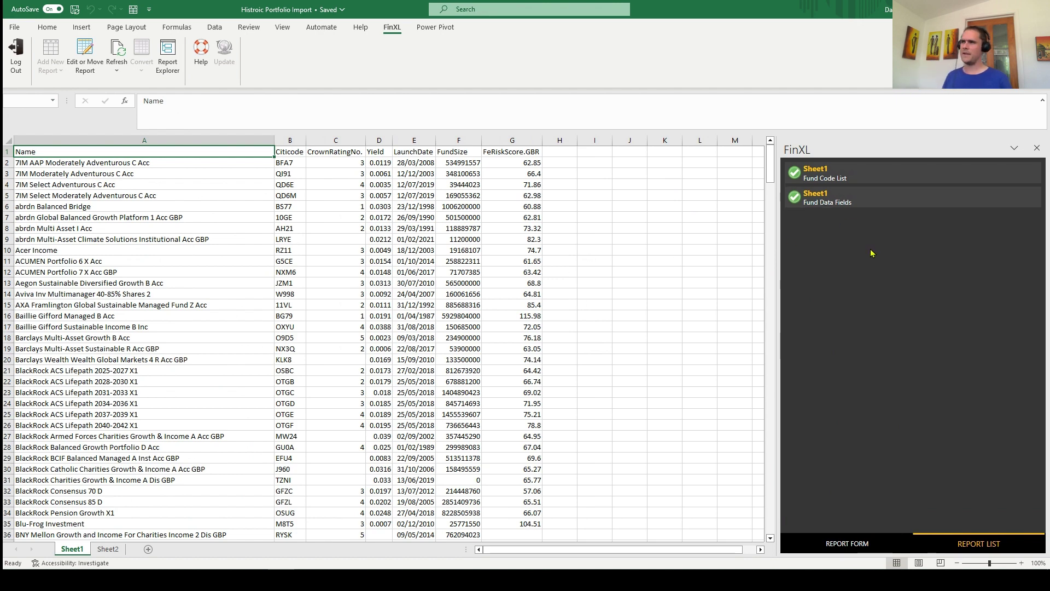
# Examine the actions available for the listed Fund Data Fields report and the FinXL actions for the report at cell A1.
pyautogui.click(911, 201)
pyautogui.rightClick(912, 199)
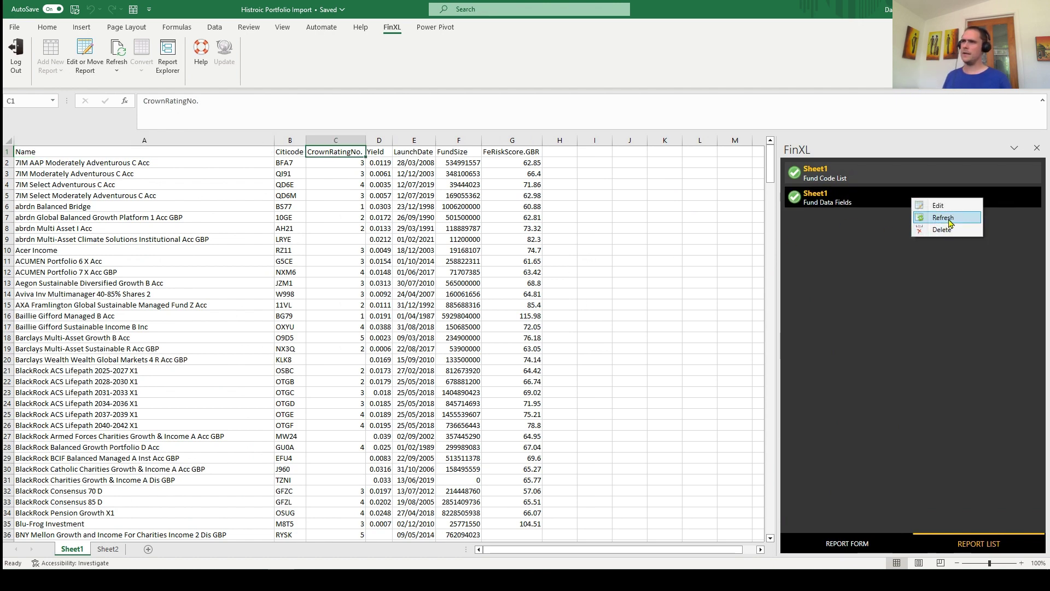
pyautogui.click(889, 270)
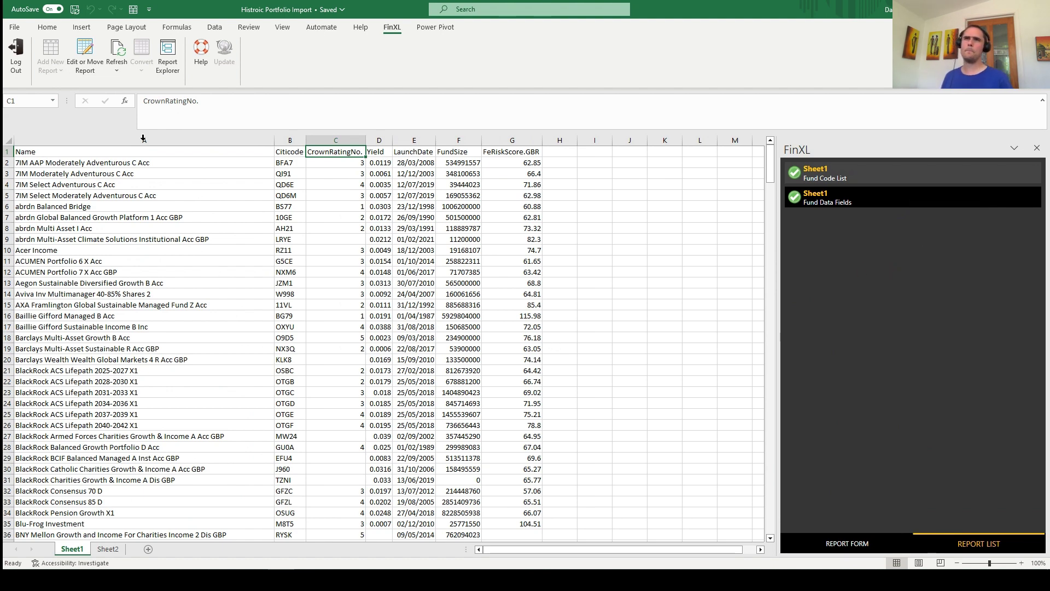
pyautogui.click(289, 161)
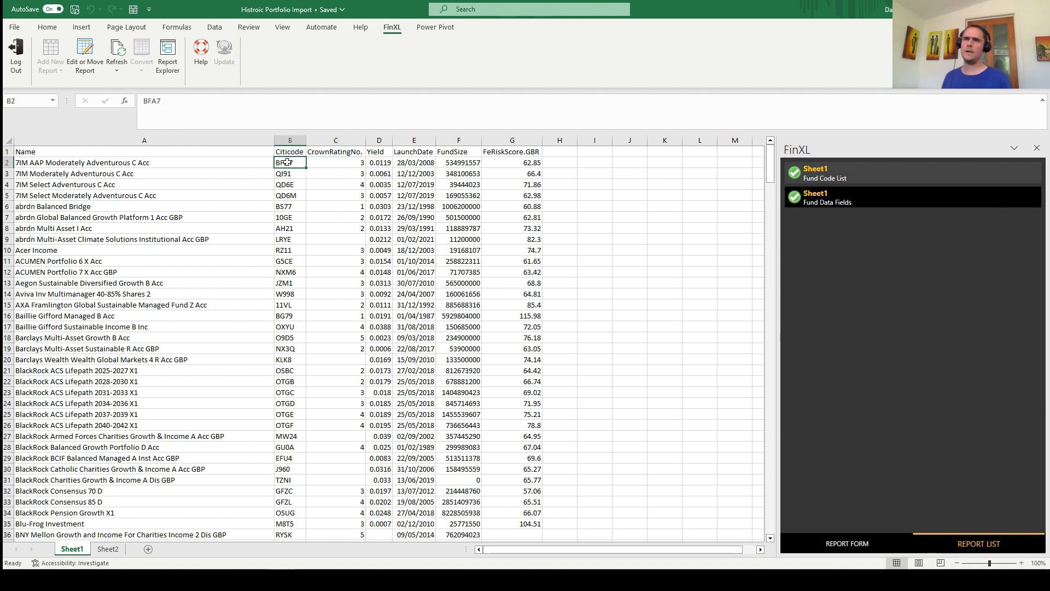
pyautogui.click(85, 162)
pyautogui.click(78, 152)
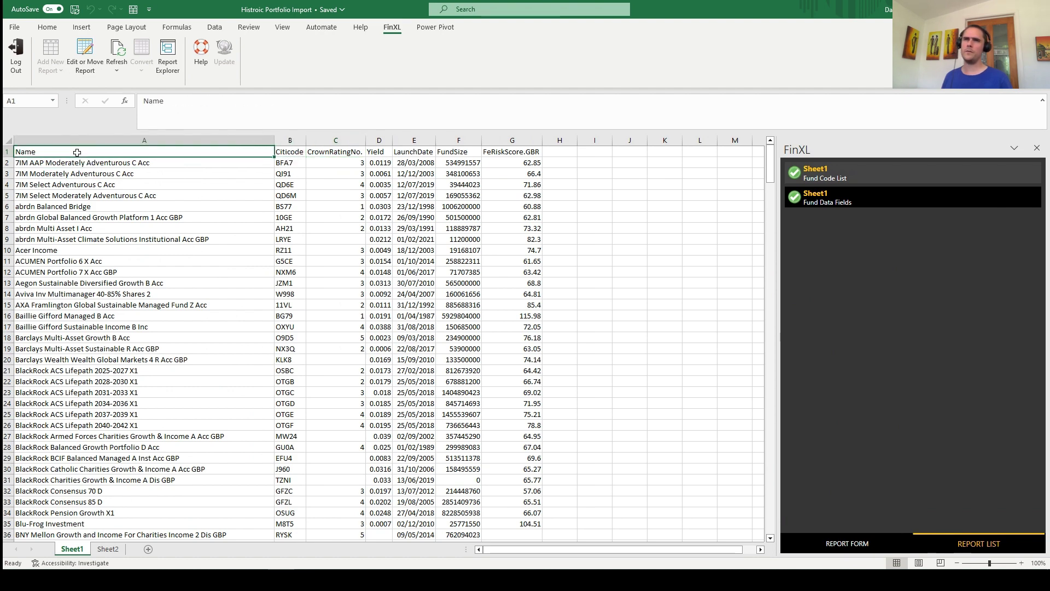
pyautogui.rightClick(77, 153)
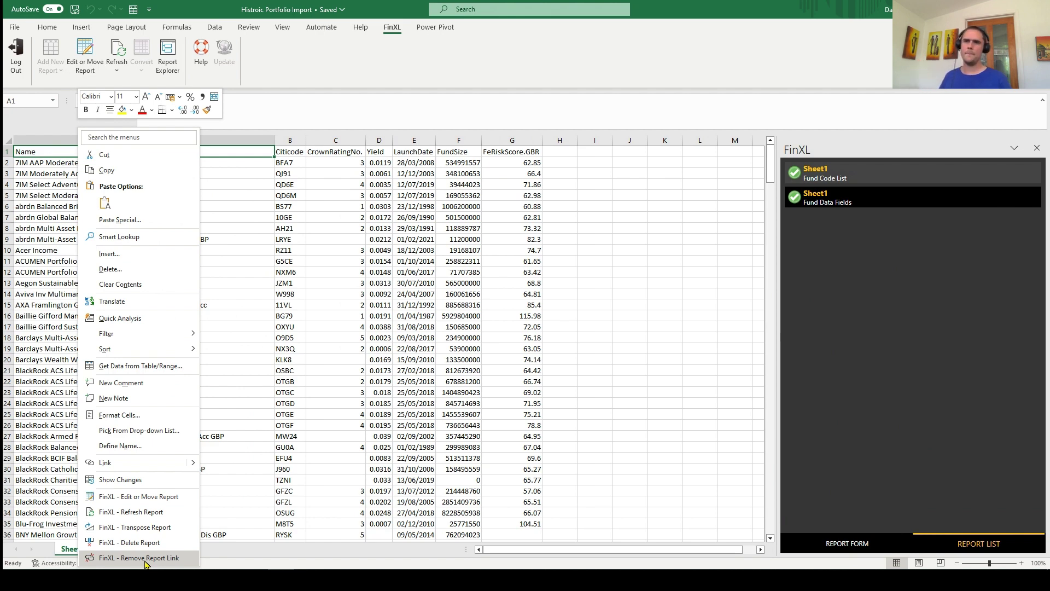
pyautogui.click(250, 376)
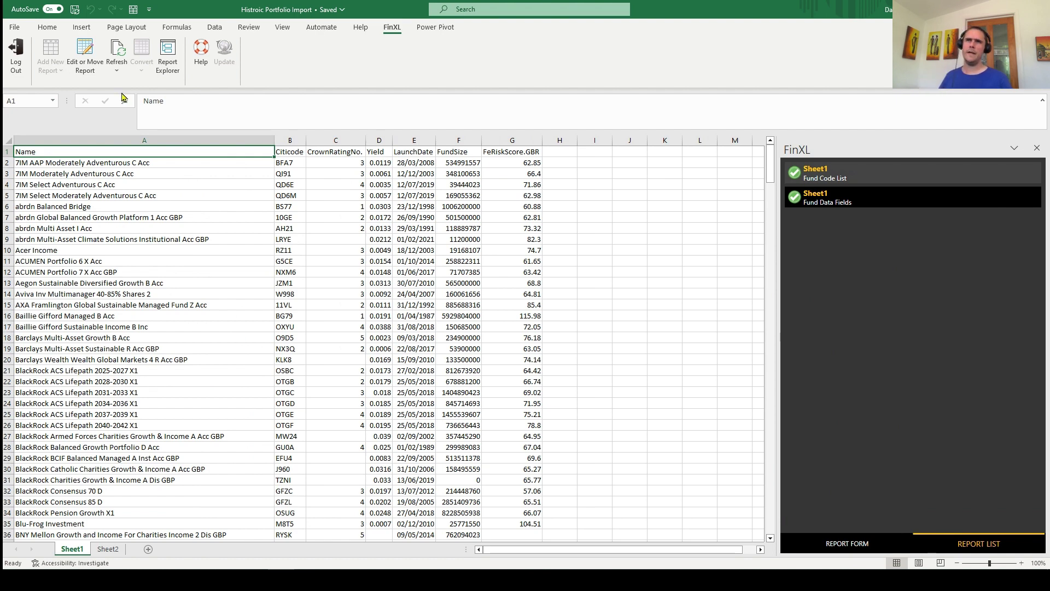
# Select empty cell H2 on Sheet1 and look through the report types that can be added.
pyautogui.click(559, 162)
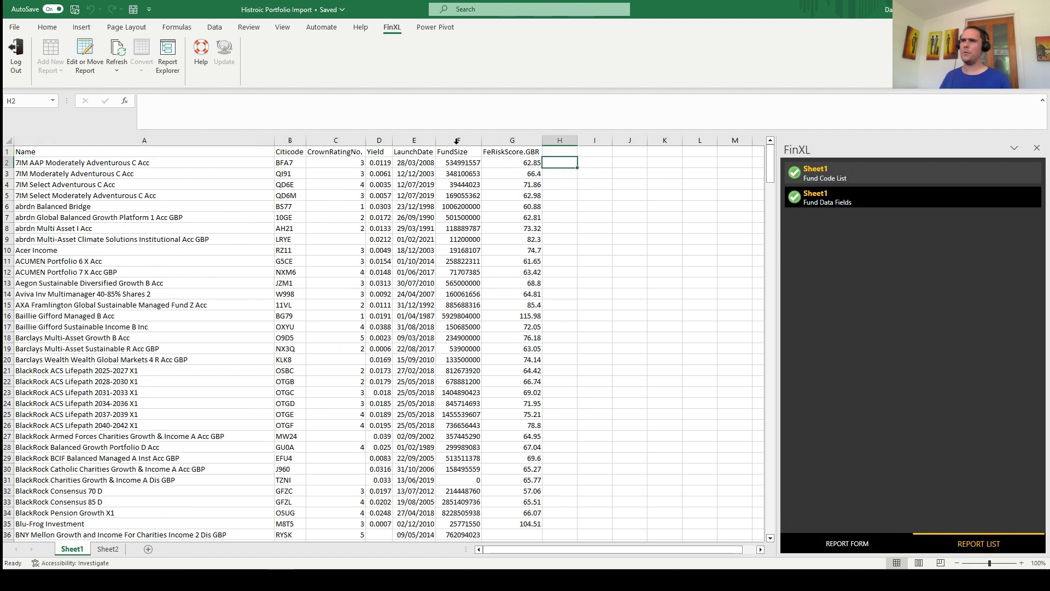
pyautogui.click(55, 68)
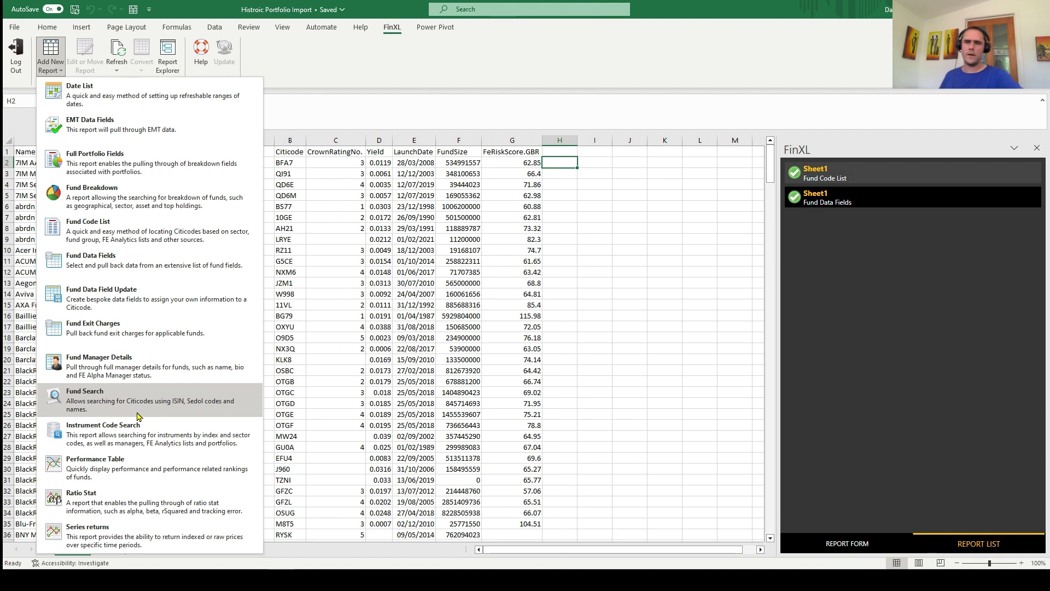
pyautogui.click(309, 514)
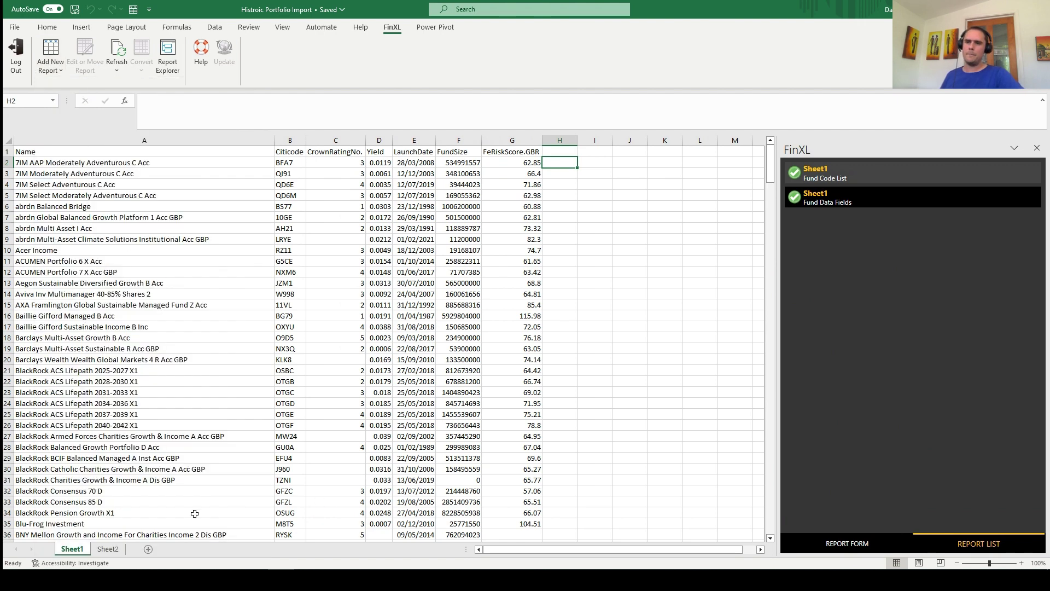
# Close the FinXL pane and review the ISIN codes in A2 to A8 of Sheet2.
pyautogui.click(108, 549)
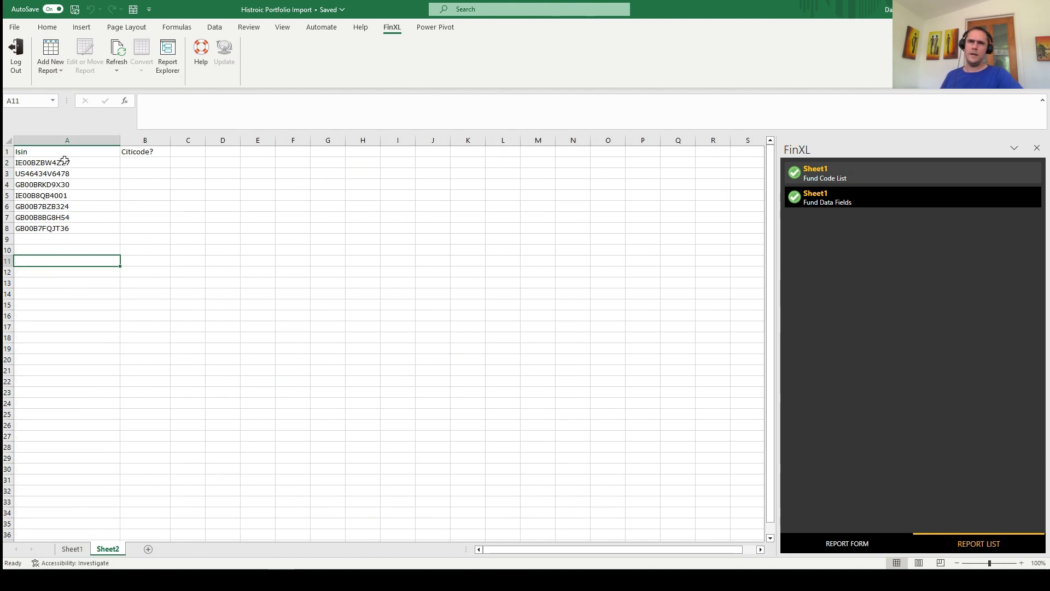
pyautogui.click(1038, 148)
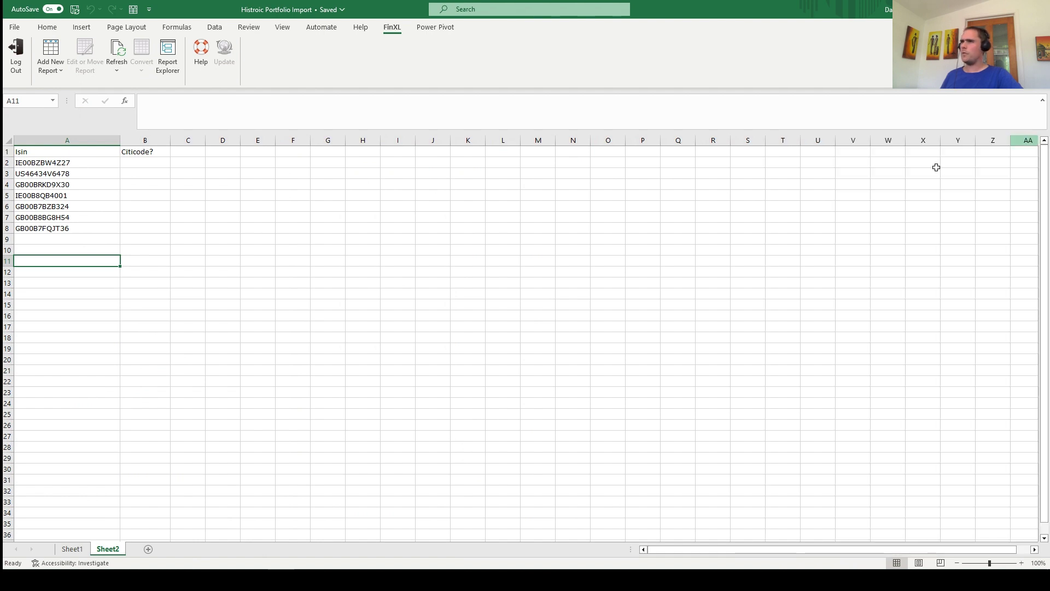
pyautogui.moveTo(85, 163); pyautogui.dragTo(85, 229)
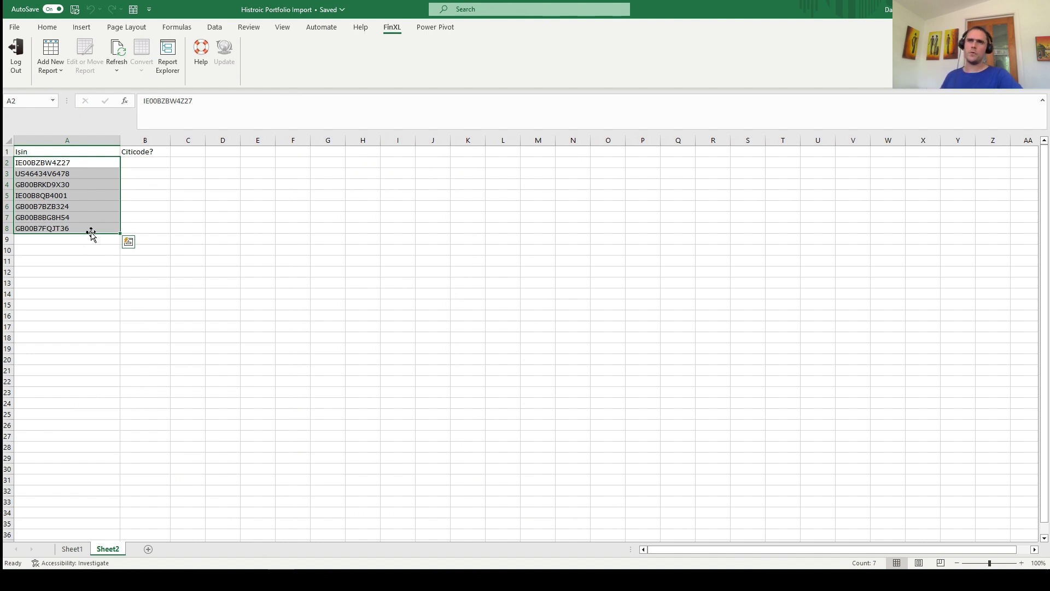
# Add a Fund Search report at cell B2 of Sheet2 and check its name, origin and Isin code type.
pyautogui.click(138, 162)
pyautogui.click(54, 73)
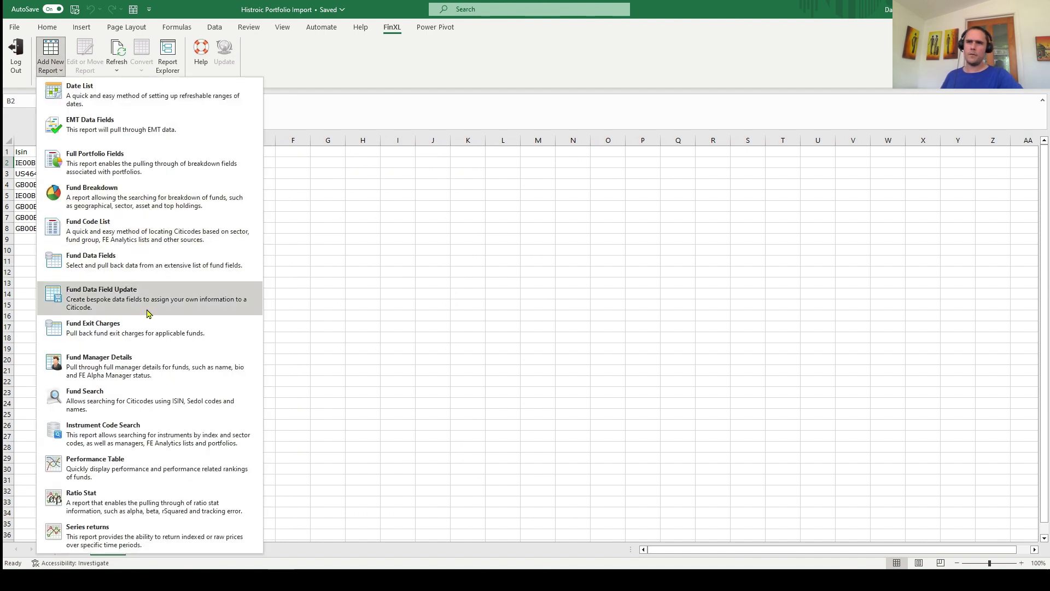
pyautogui.click(130, 404)
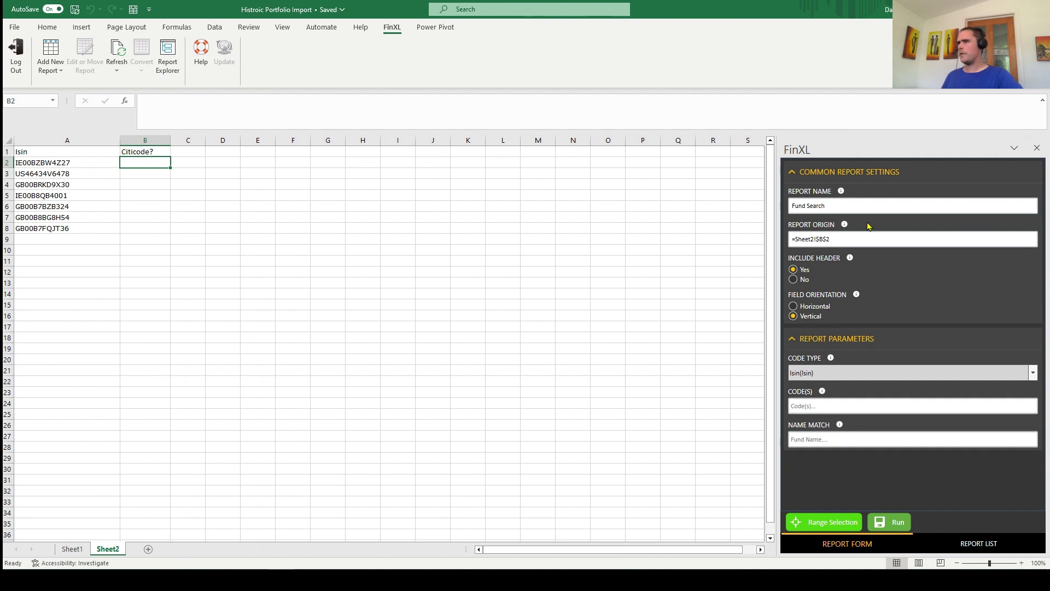
pyautogui.click(827, 209)
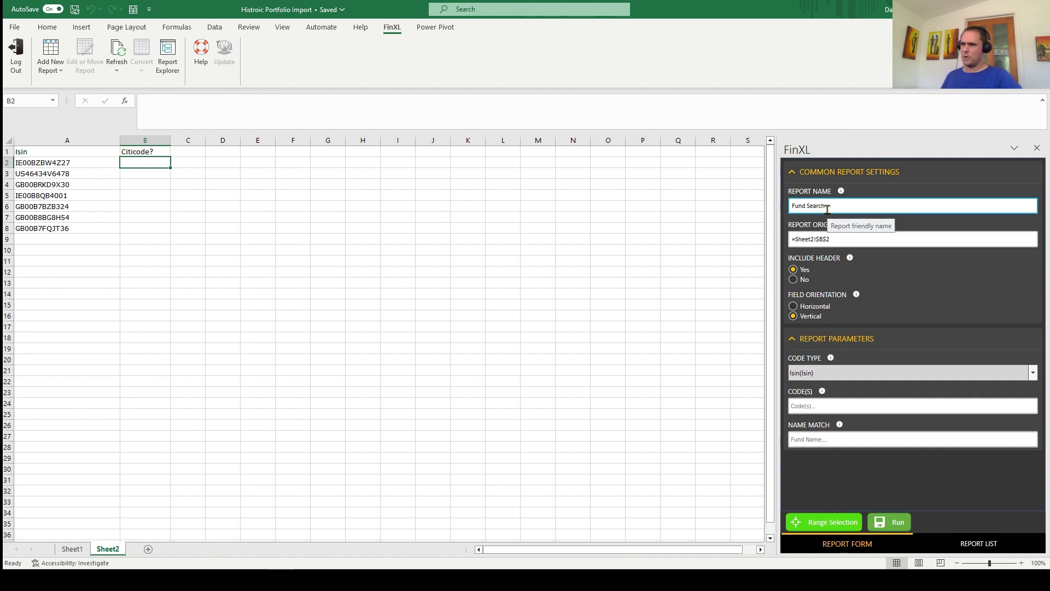
pyautogui.click(836, 241)
pyautogui.click(804, 374)
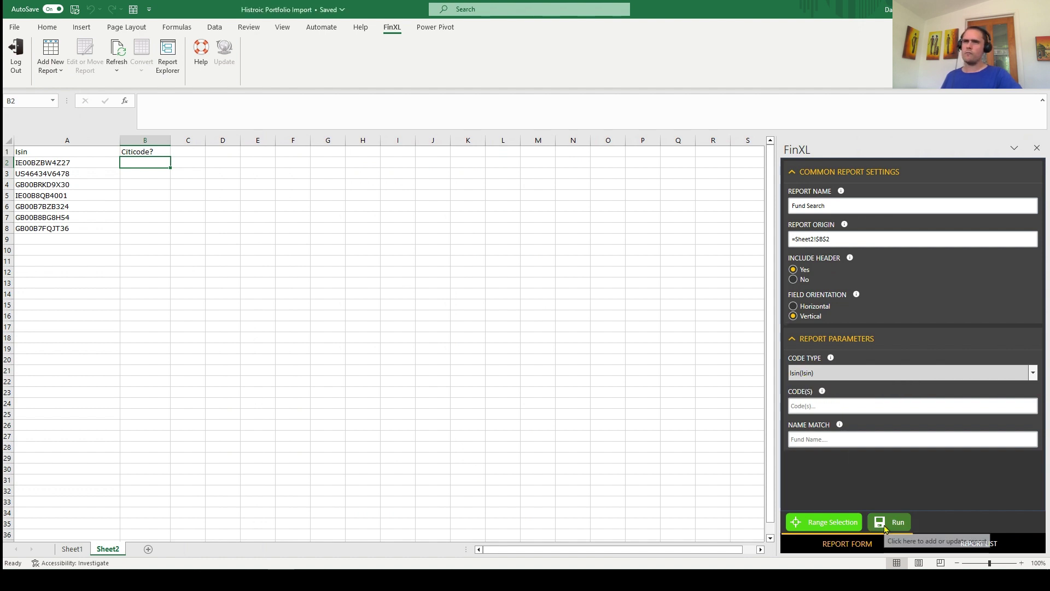
# Run the Fund Search on the codes in Sheet2 A2:A8, and rerun it with the report origin moved to B1.
pyautogui.click(836, 406)
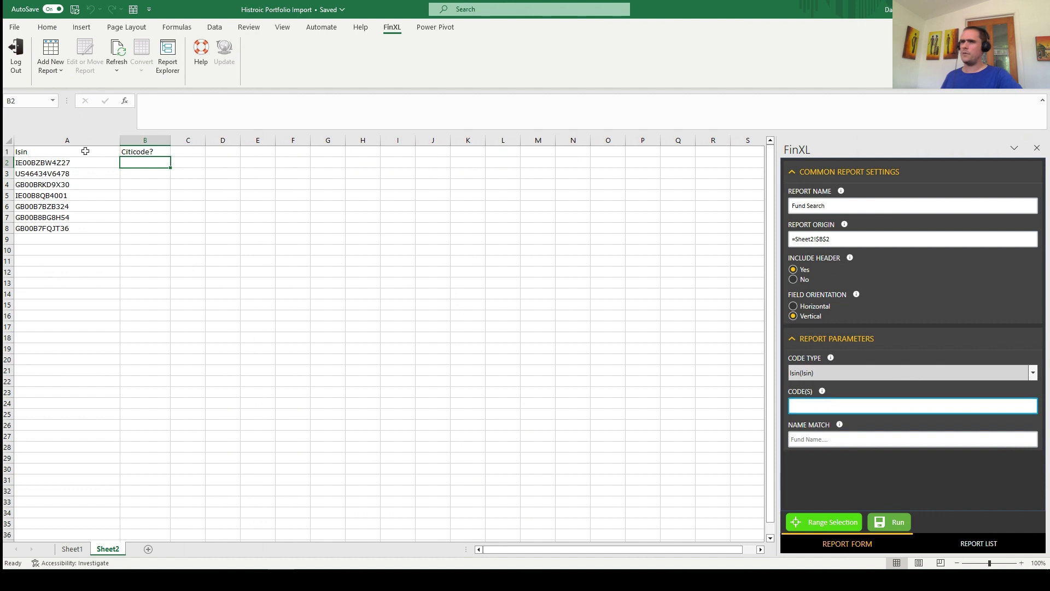
pyautogui.click(50, 163)
pyautogui.hotkey('ctrl', 'shift', 'Down')
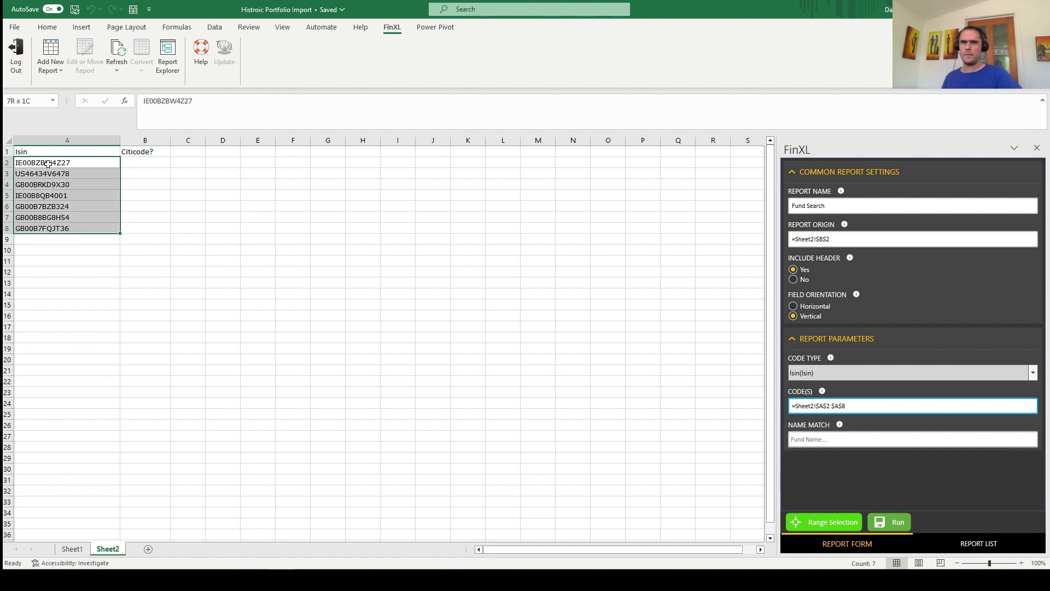
pyautogui.click(897, 522)
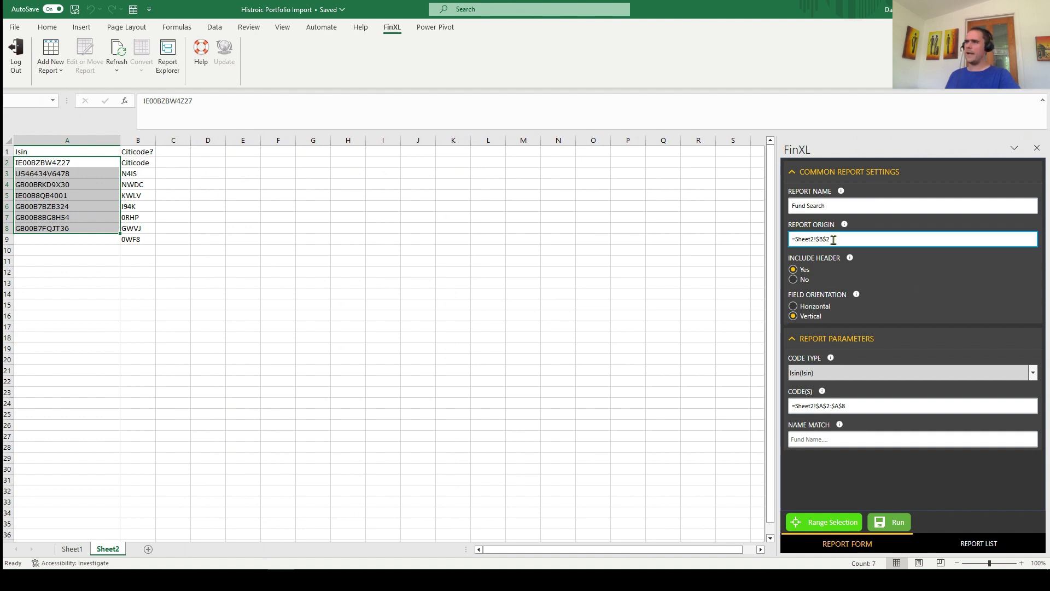
pyautogui.click(145, 154)
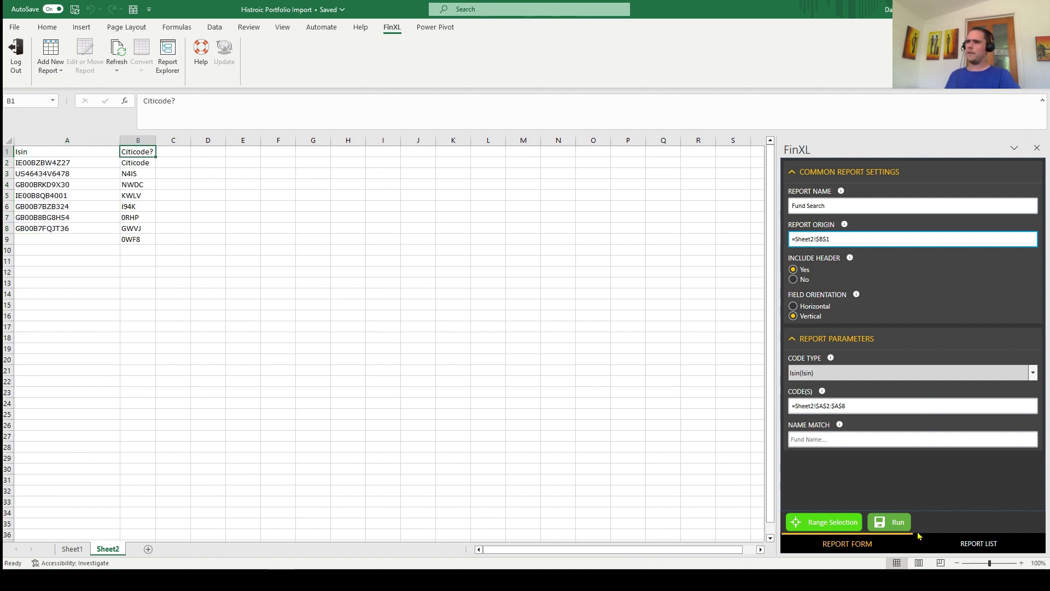
pyautogui.click(890, 522)
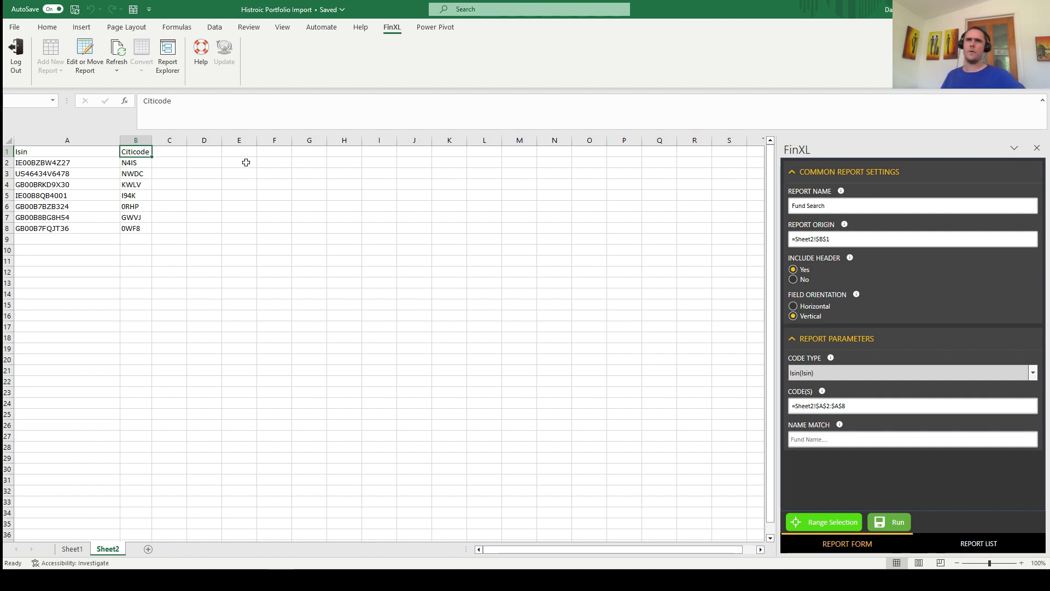
# Set up an Instrument Code Search report at cell C2 of Sheet2 with instrument Index(N) and provider Bank Of England (BOEN).
pyautogui.click(162, 167)
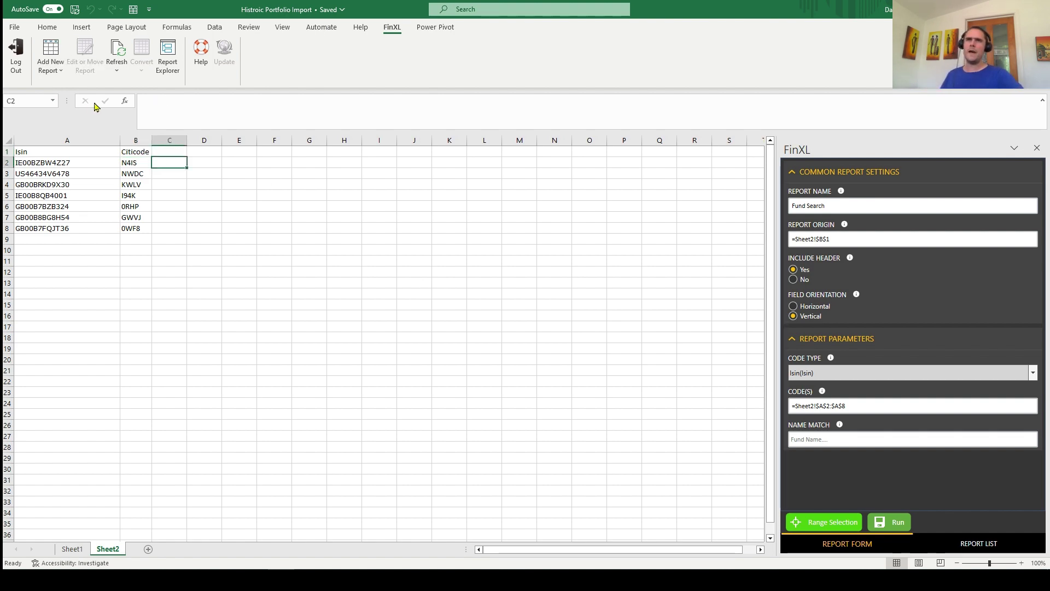
pyautogui.click(55, 69)
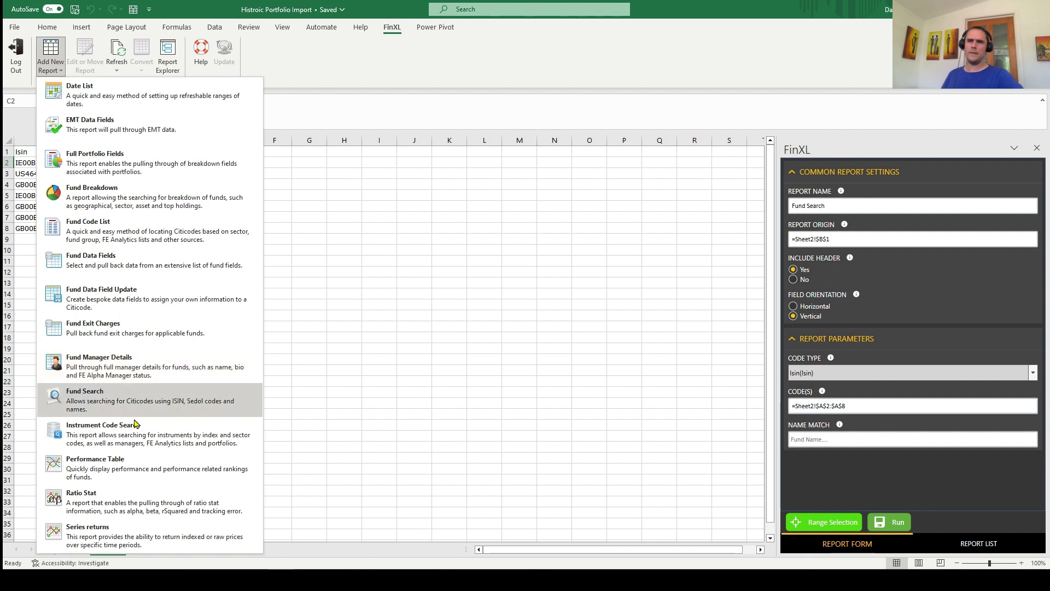
pyautogui.click(115, 436)
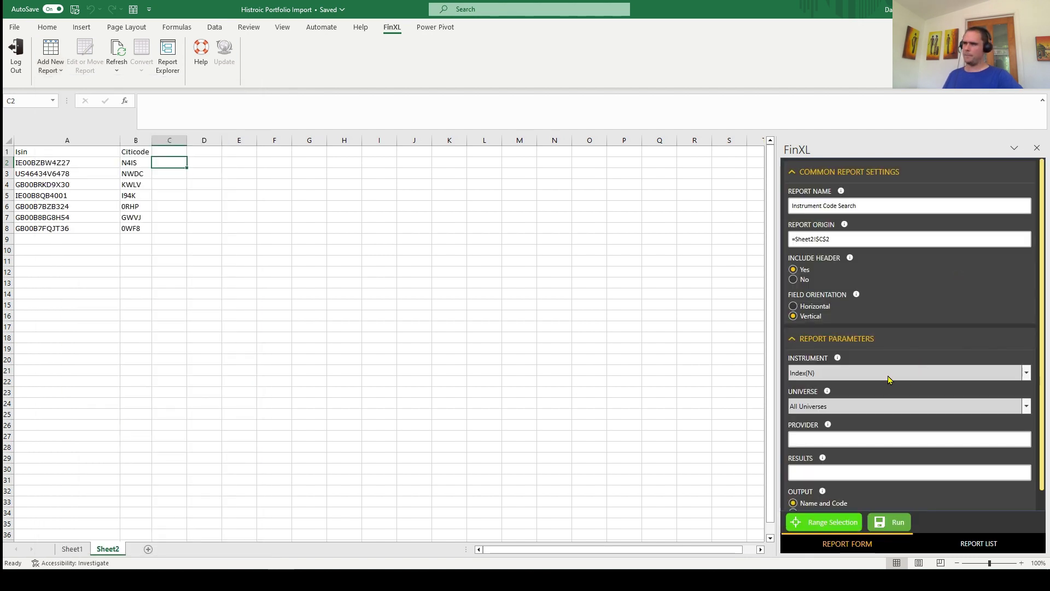
pyautogui.click(889, 379)
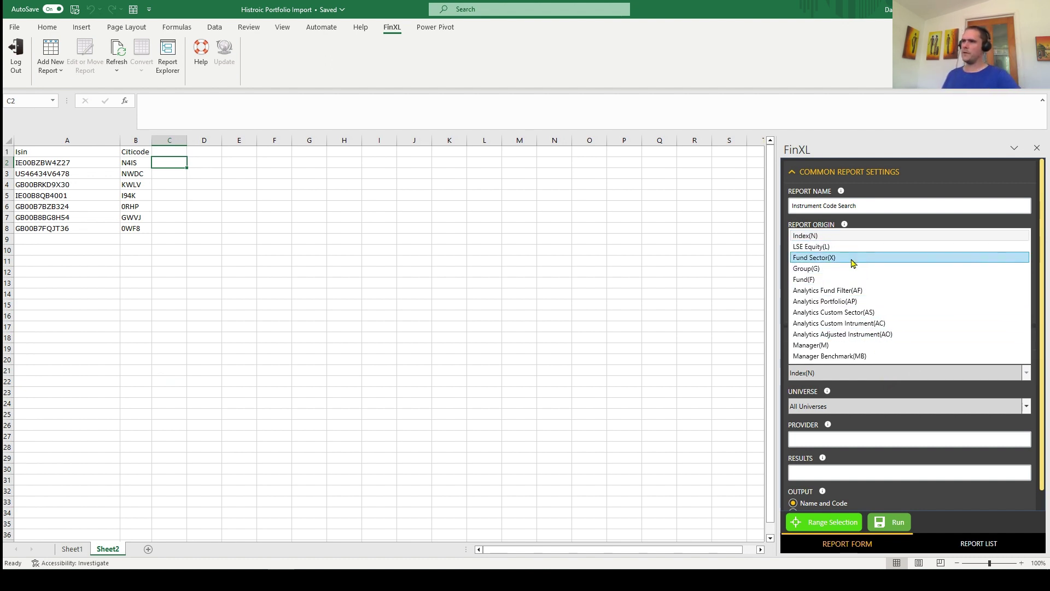
pyautogui.click(851, 241)
pyautogui.click(869, 441)
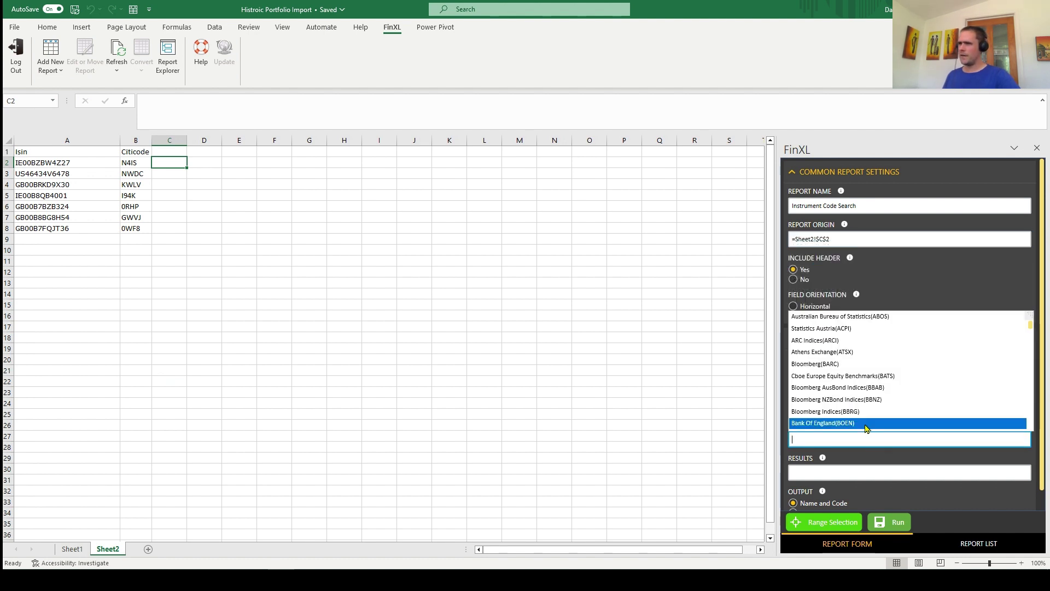
pyautogui.click(867, 424)
pyautogui.click(833, 440)
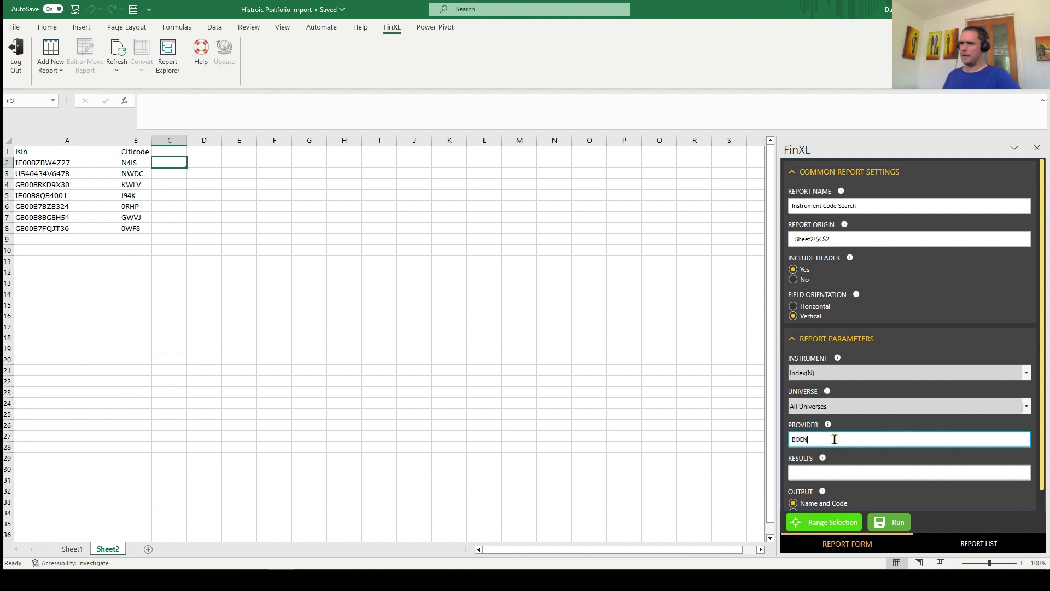
# Choose Bank of England Annual Sterling Overnight Average + 3% (WFKL.N) as the result of the Instrument Code Search.
pyautogui.click(834, 471)
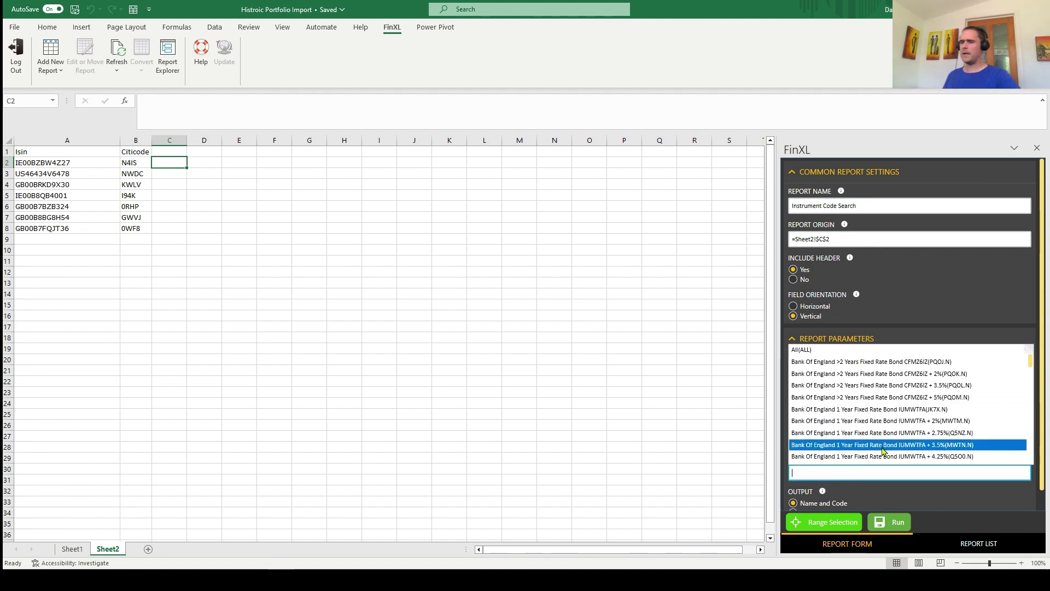
pyautogui.scroll(-3, 894, 432)
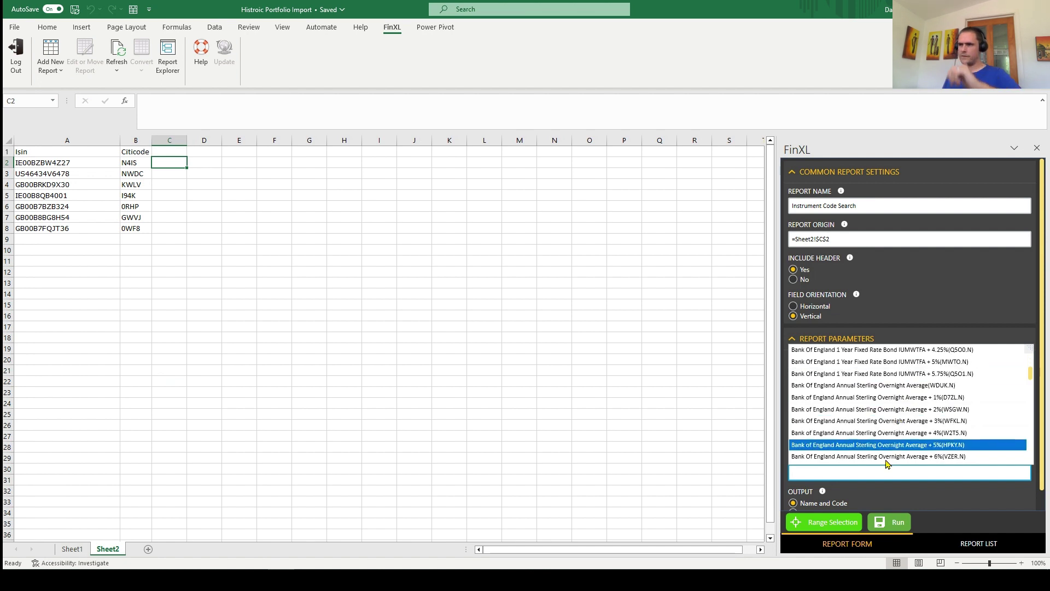
pyautogui.click(897, 421)
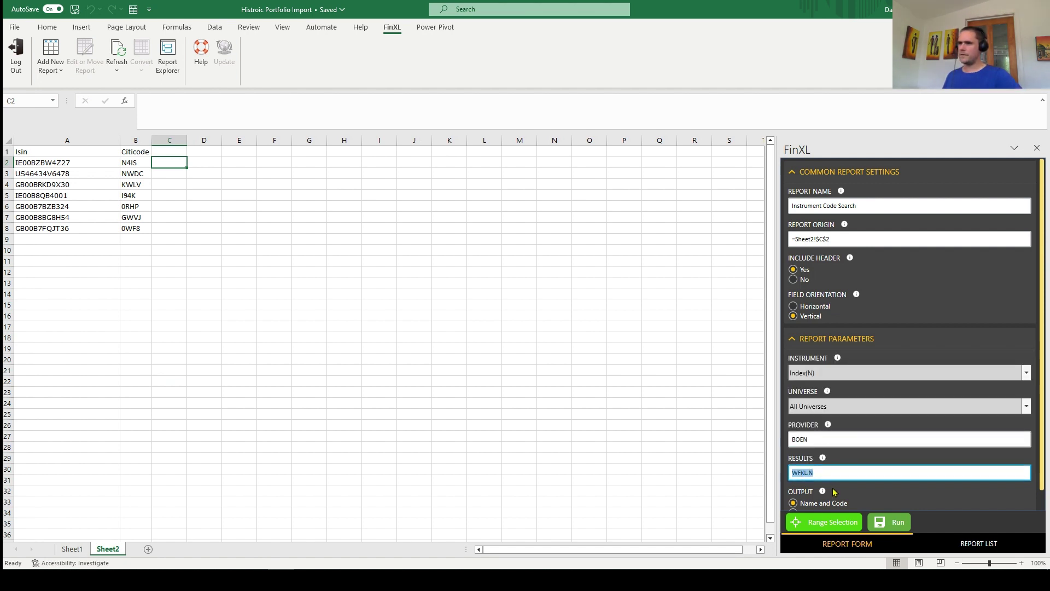
pyautogui.click(829, 473)
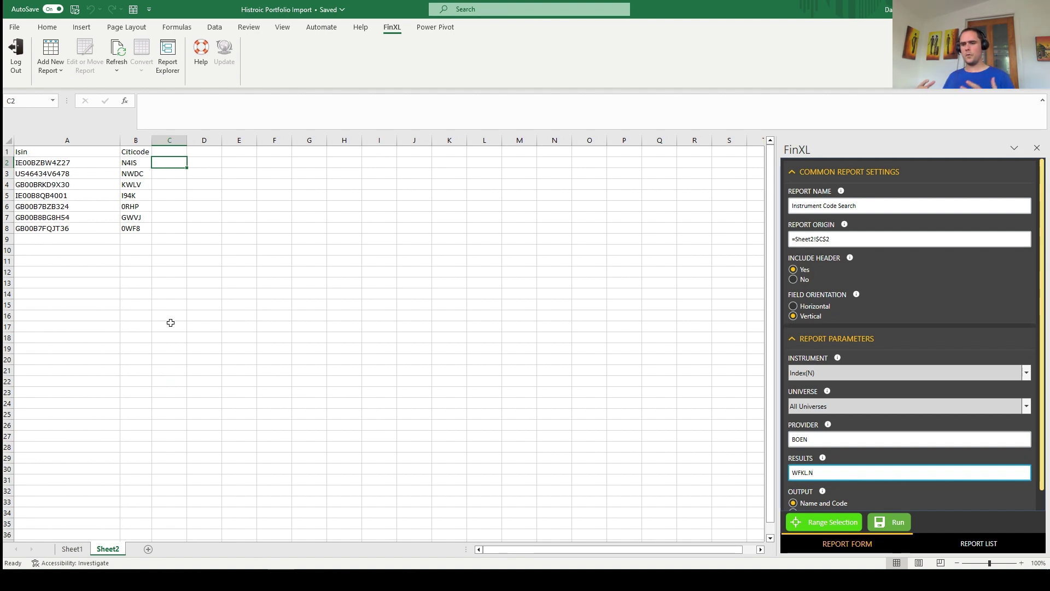
# Compare the fund data fields listed on Sheet1 with the ISIN and citicode list on Sheet2.
pyautogui.click(73, 550)
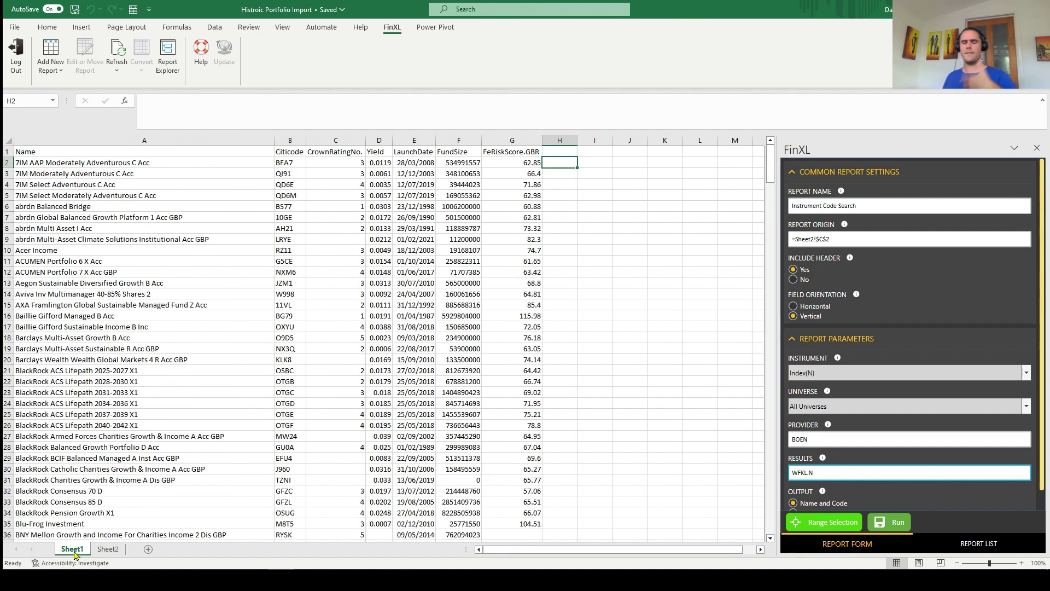
pyautogui.click(109, 550)
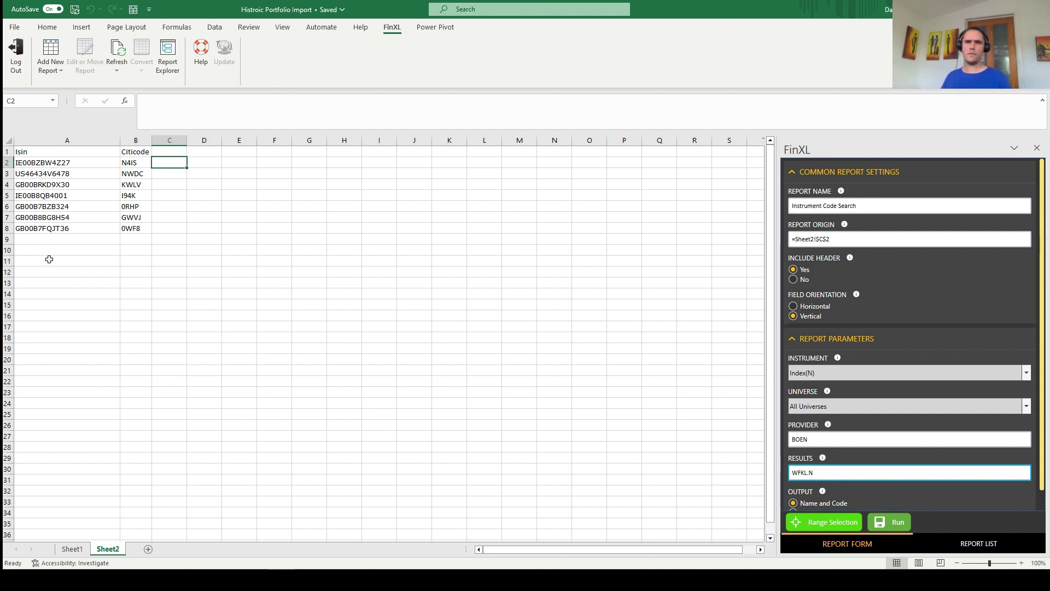
pyautogui.moveTo(49, 259); pyautogui.dragTo(53, 520)
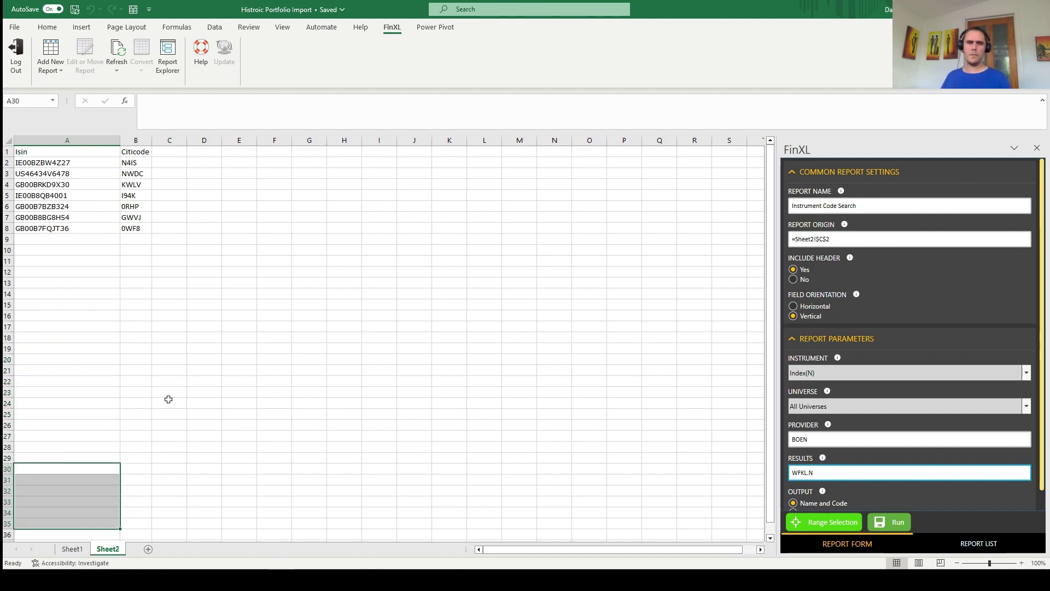
pyautogui.click(72, 549)
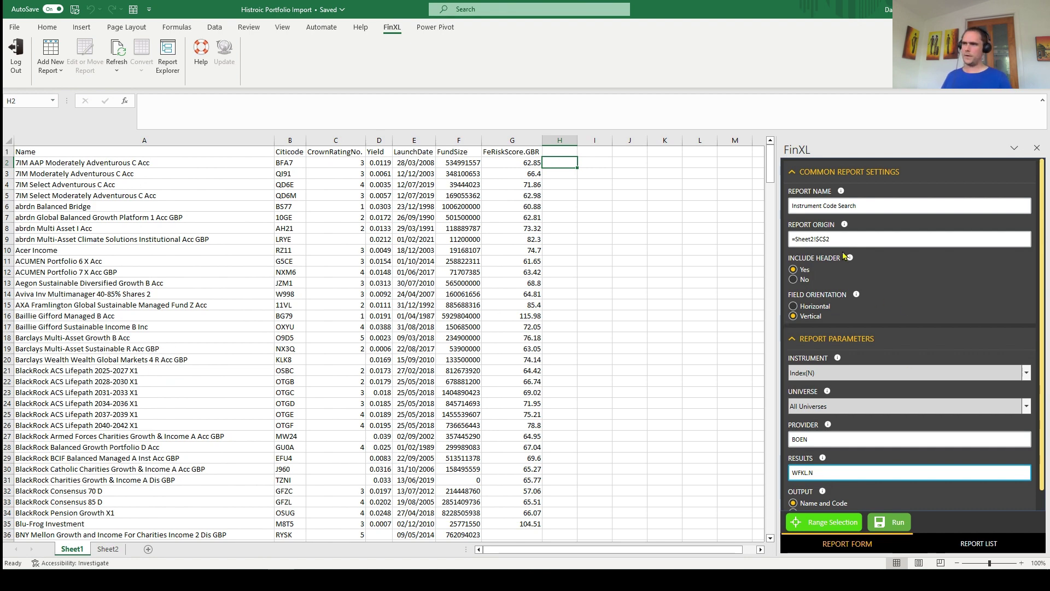
pyautogui.click(108, 549)
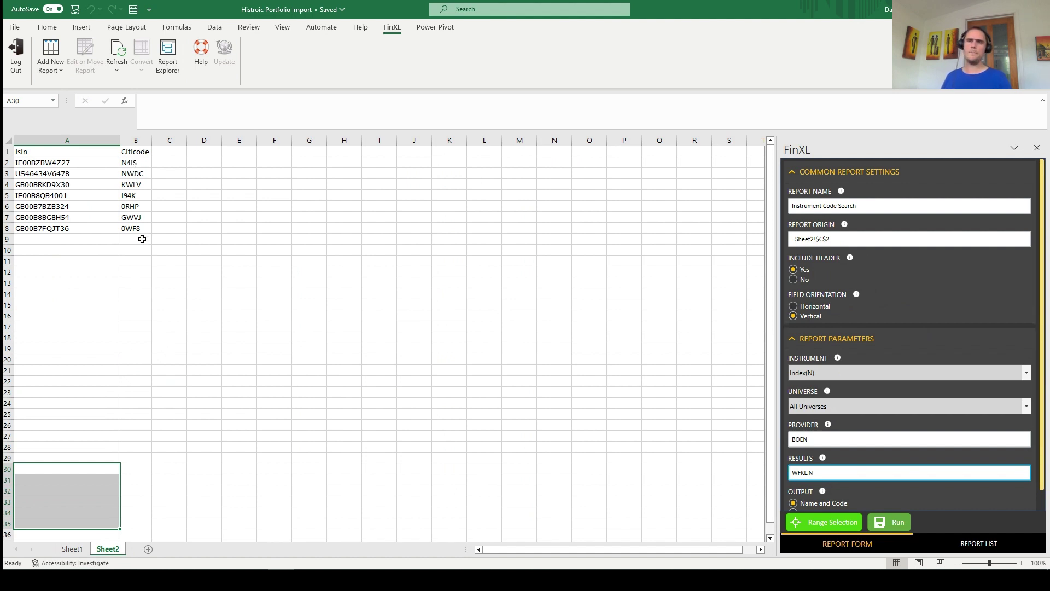
pyautogui.click(35, 240)
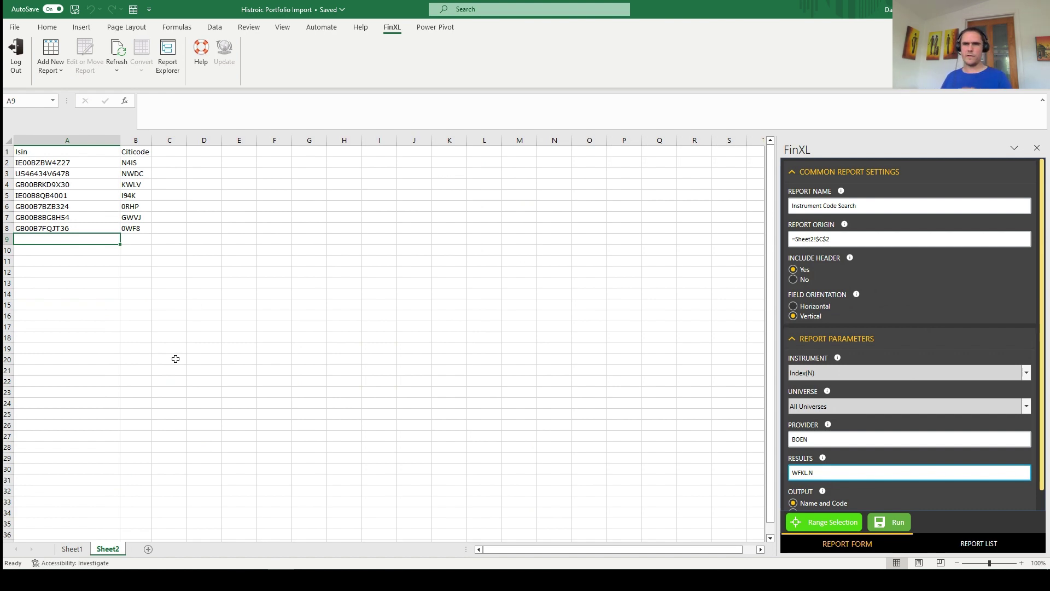
pyautogui.click(72, 550)
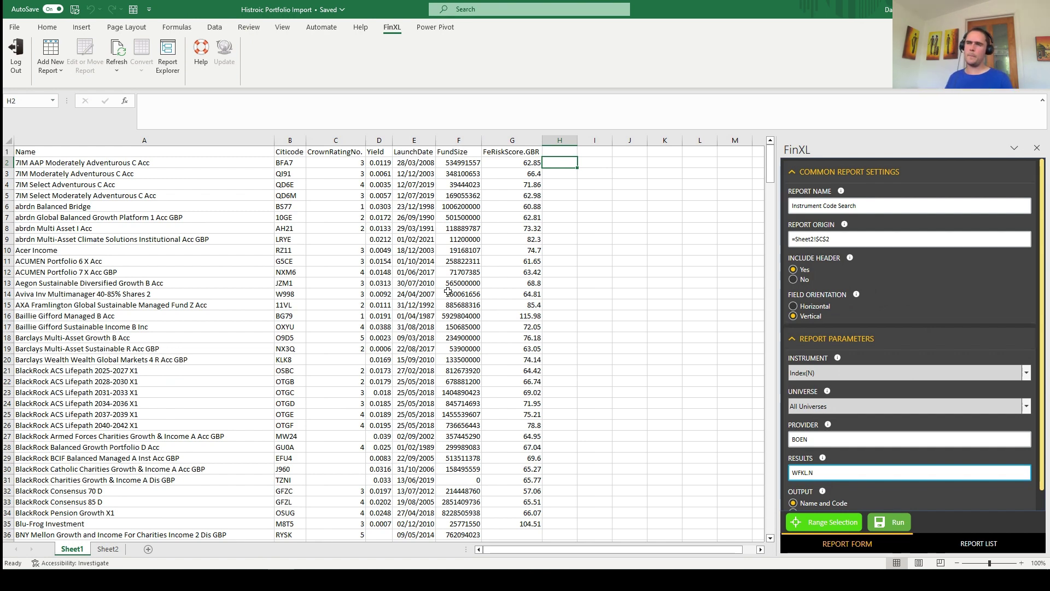
pyautogui.click(351, 224)
pyautogui.moveTo(351, 224); pyautogui.dragTo(470, 361)
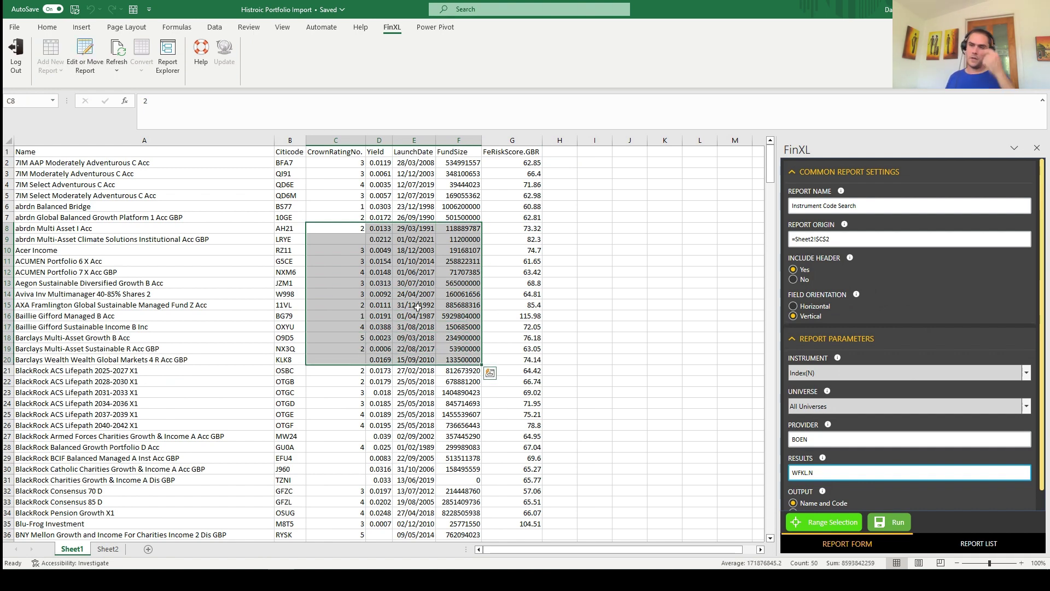